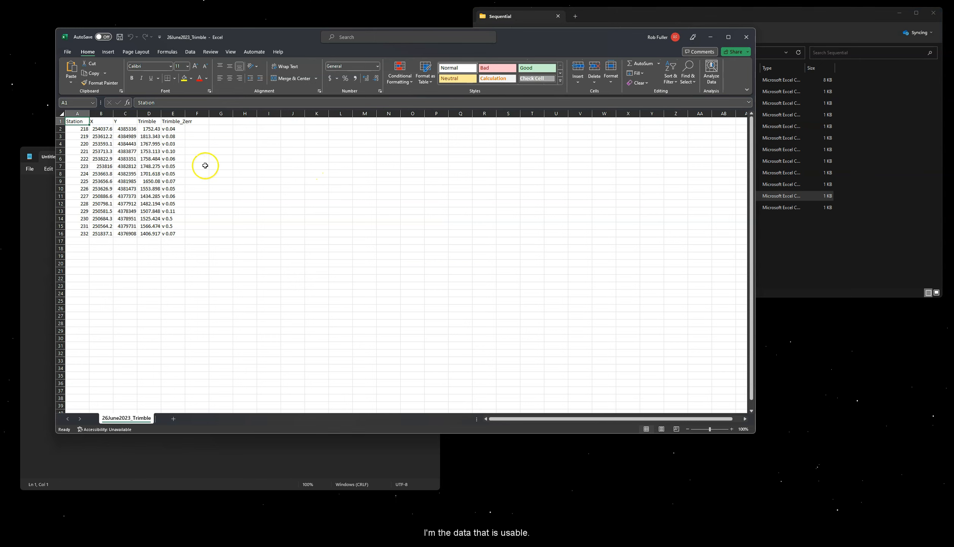
Step: Close the Excel workbook and go up to the USGS Data Reduction folder
left_click(747, 36)
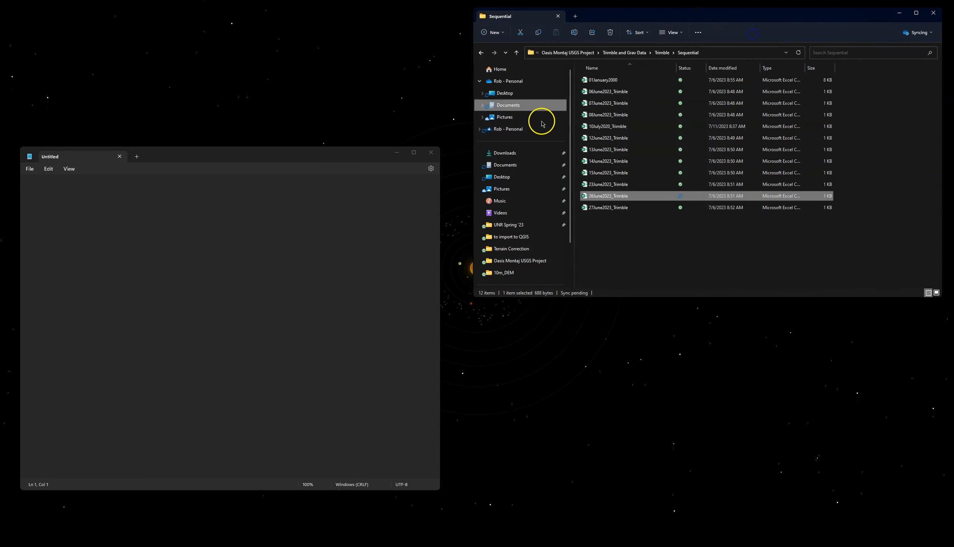
left_click(516, 52)
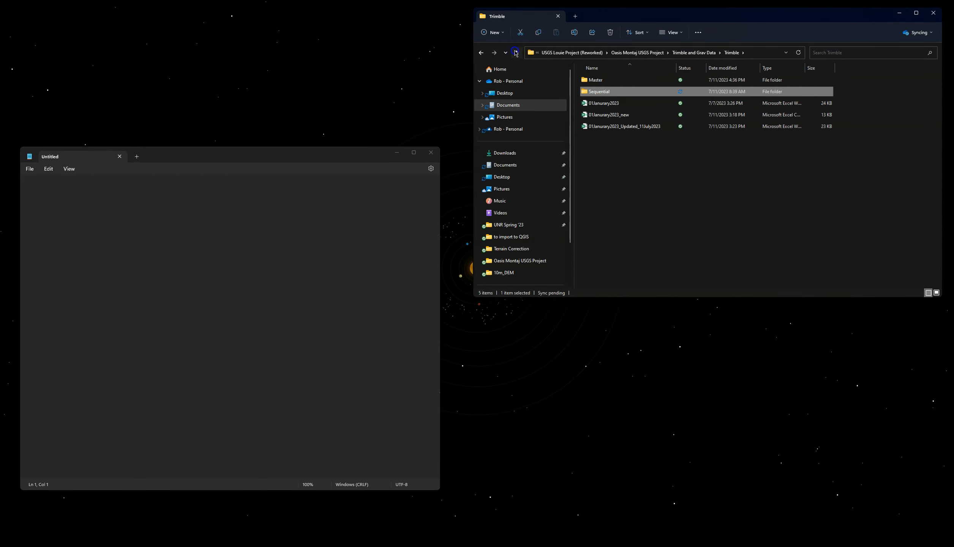
left_click(516, 52)
left_click(515, 53)
left_click(515, 52)
left_click(516, 52)
Step: Open USGS Louie Project (Reworked) > RAW and pre-modified data > RAW > 10July2023
left_click(620, 106)
double_click(620, 109)
left_click(632, 115)
double_click(632, 115)
left_click(607, 80)
double_click(607, 80)
left_click(618, 127)
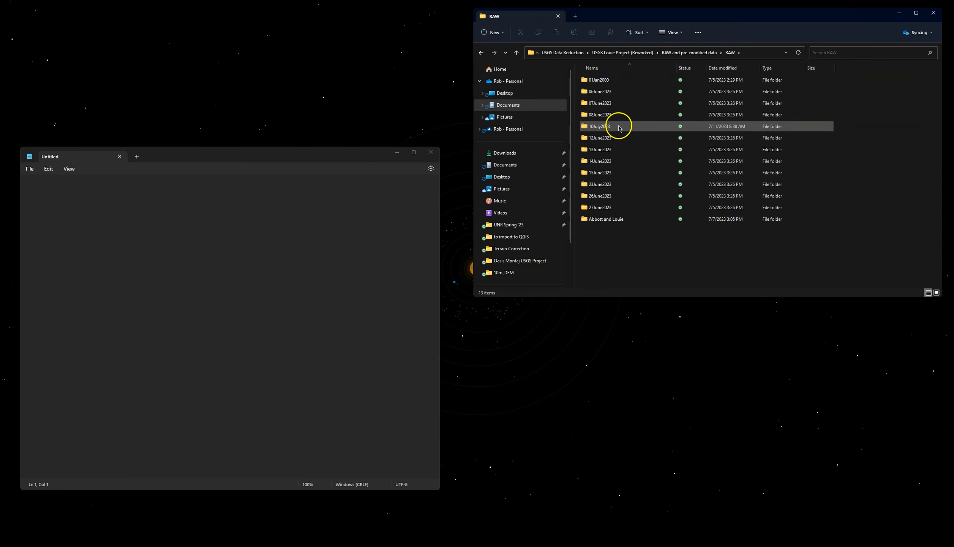
double_click(619, 128)
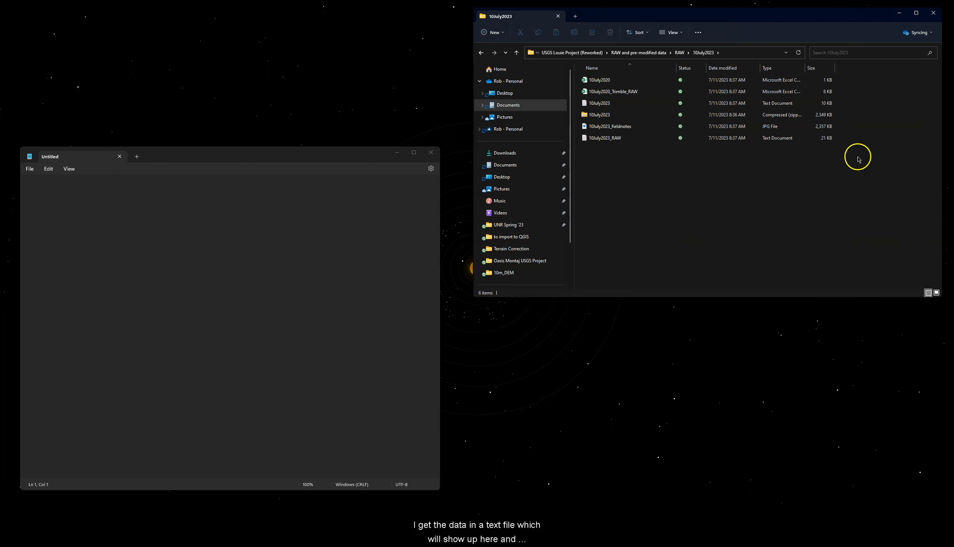
Step: Open 10July2023_RAW in Notepad and scroll over its CG-6 Survey header
left_click(740, 138)
left_click(730, 220)
left_click(619, 139)
double_click(618, 140)
scroll(192, 175, "down", 20)
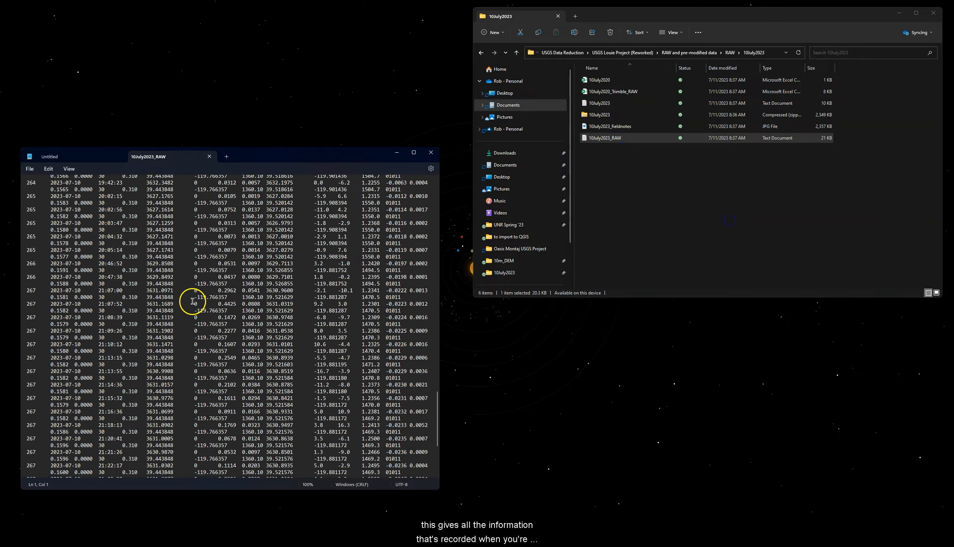
scroll(192, 301, "up", 20)
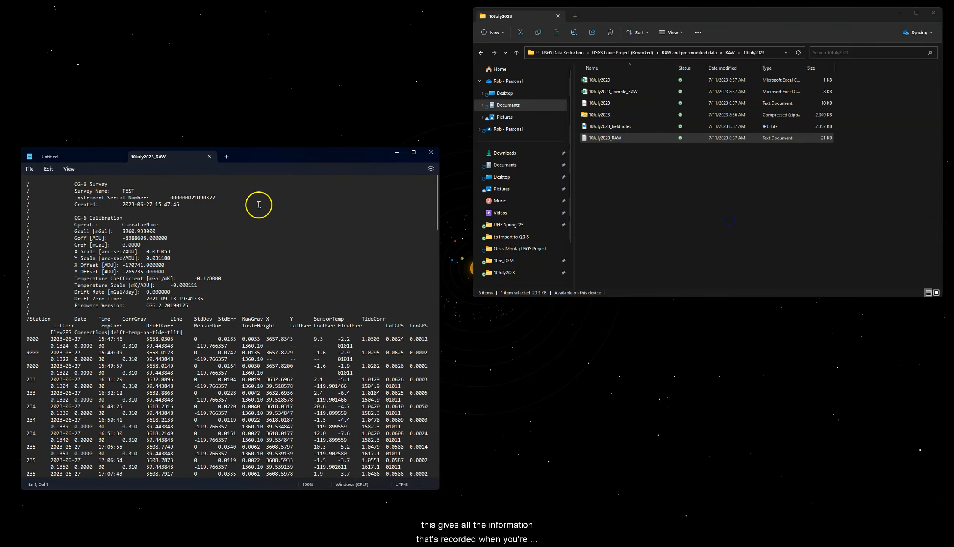
Step: Enlarge Notepad to view the full unwrapped readings, then return it to half width
left_click_drag(267, 162, 261, 33)
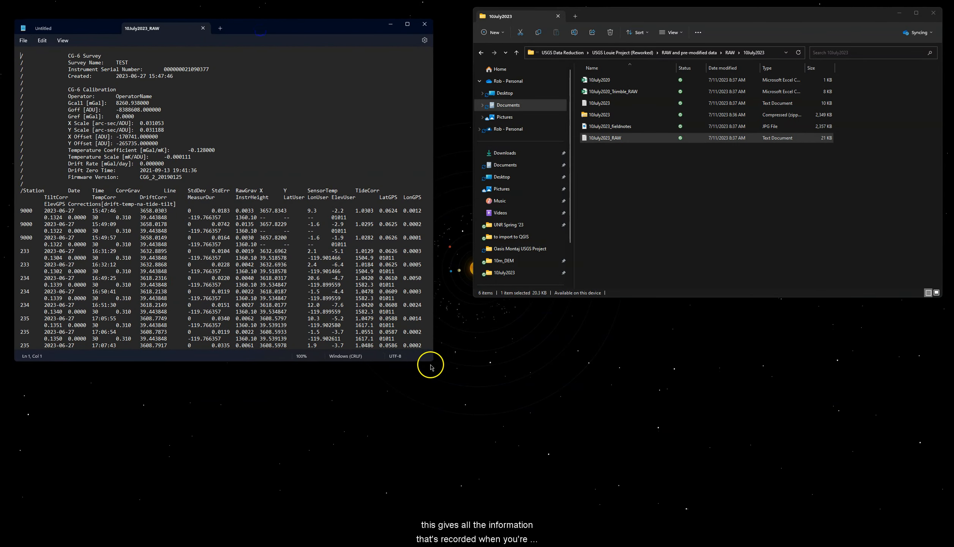
left_click_drag(432, 363, 939, 513)
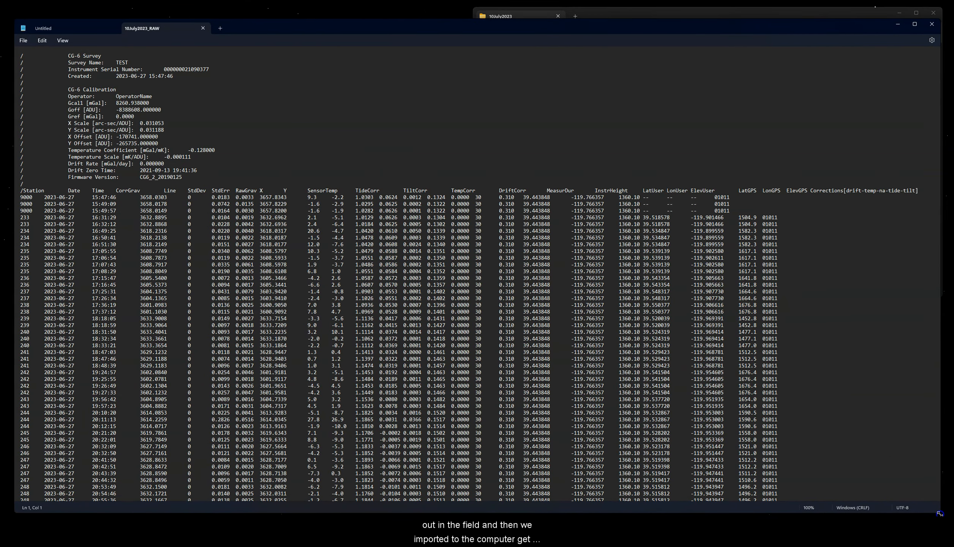
scroll(270, 340, "down", 10)
scroll(273, 339, "up", 10)
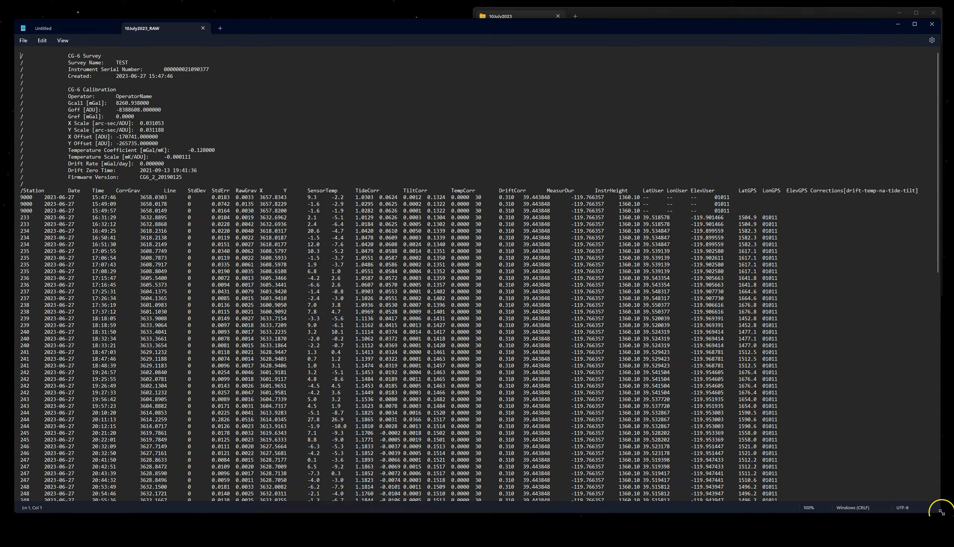
left_click_drag(940, 513, 437, 411)
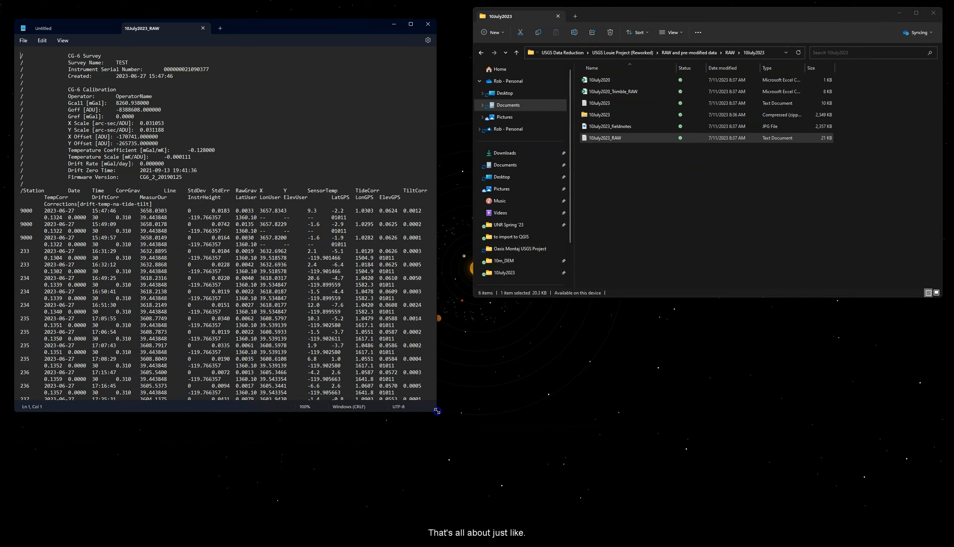
Step: Open the processed 10July2023 file in Notepad and scroll through it for comparison
left_click(655, 186)
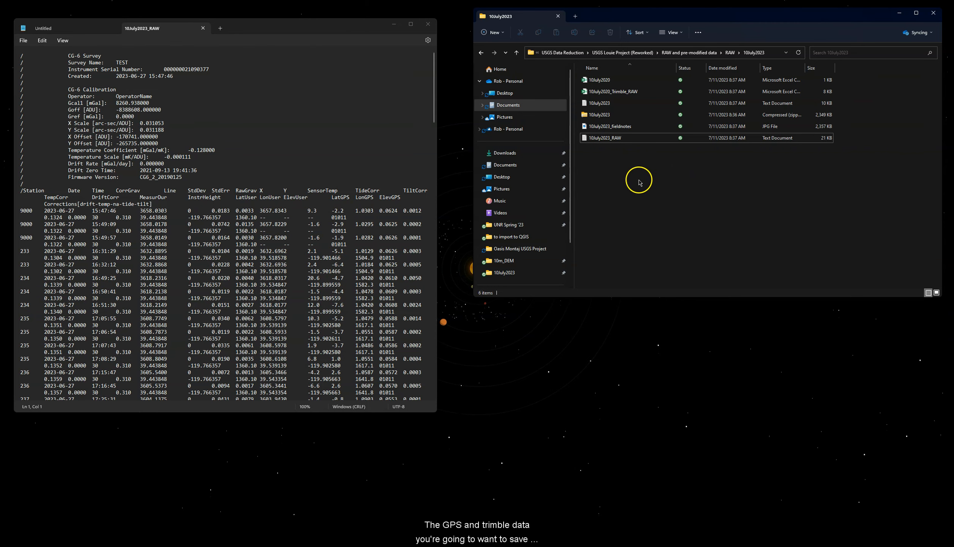
left_click(630, 138)
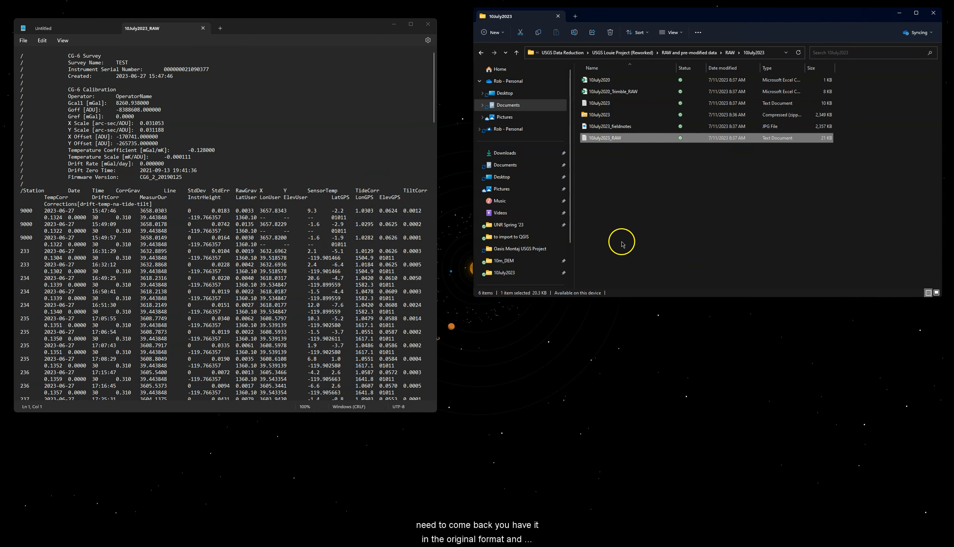
double_click(623, 107)
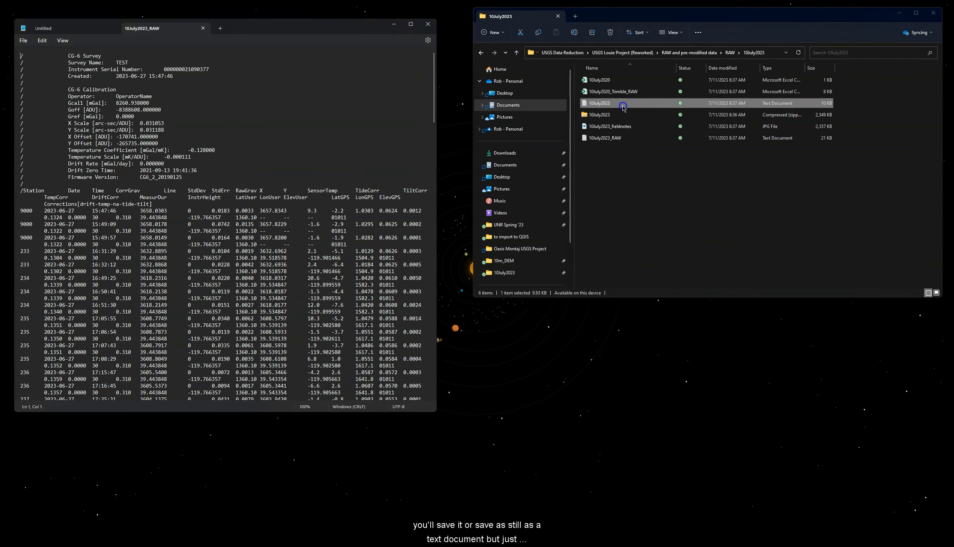
scroll(189, 232, "down", 10)
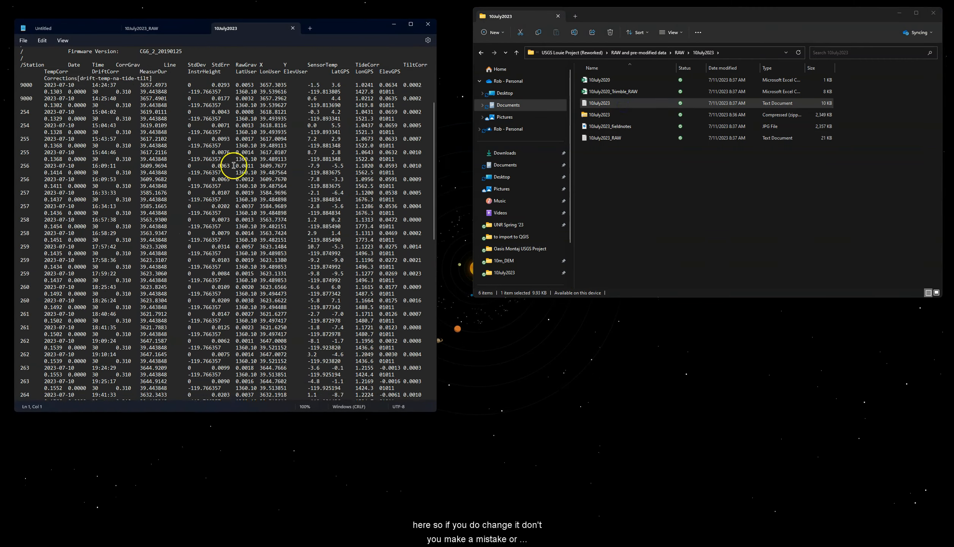
scroll(234, 164, "up", 10)
Step: Close the processed 10July2023 file and return Explorer to the RAW folder
left_click(293, 28)
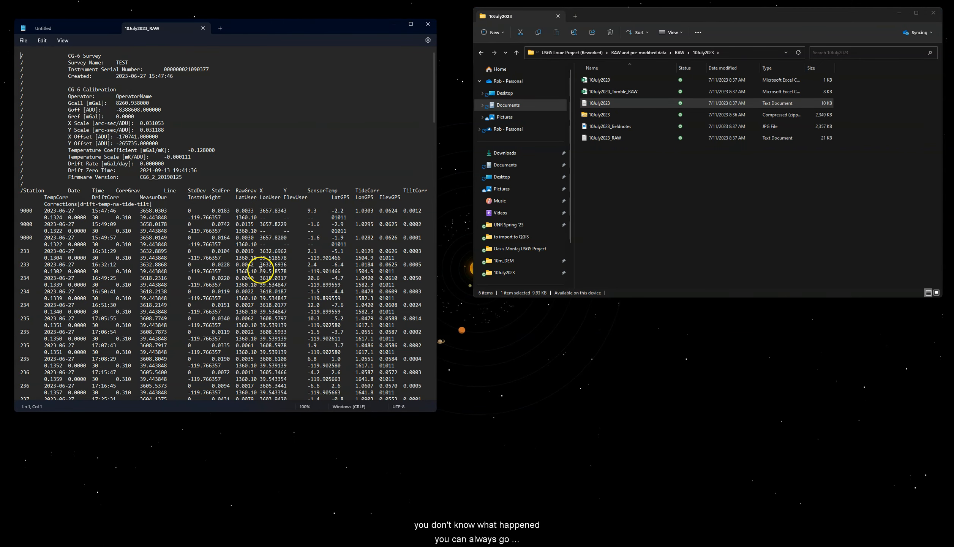
left_click(619, 103)
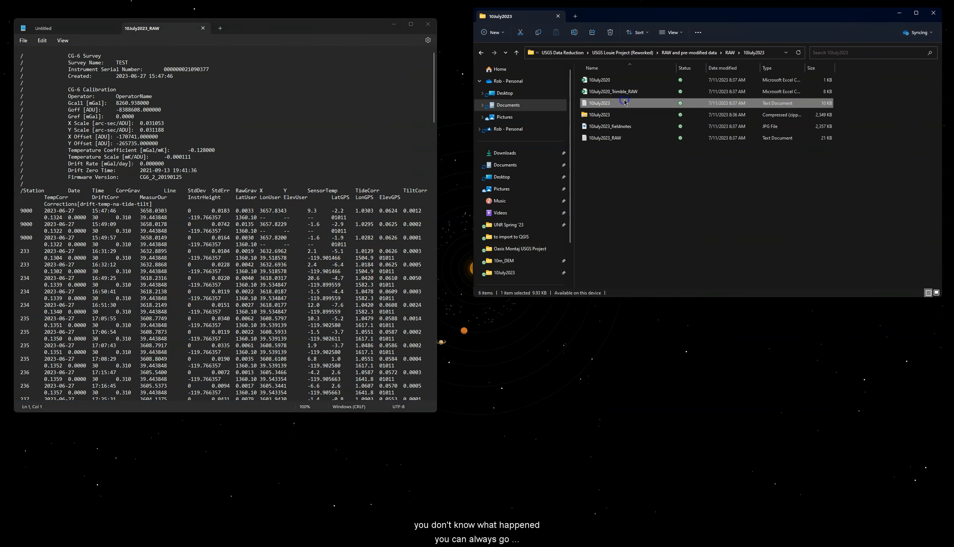
left_click(613, 139)
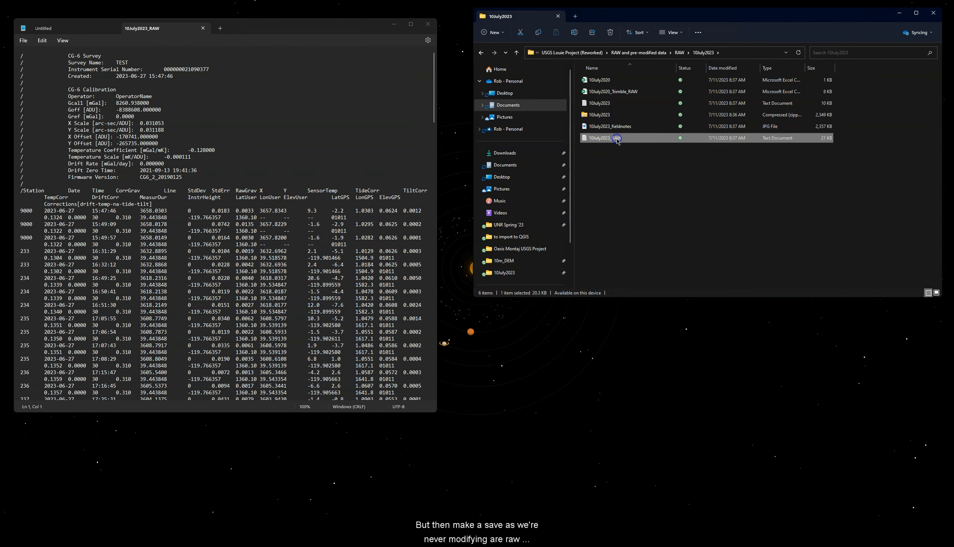
left_click(516, 53)
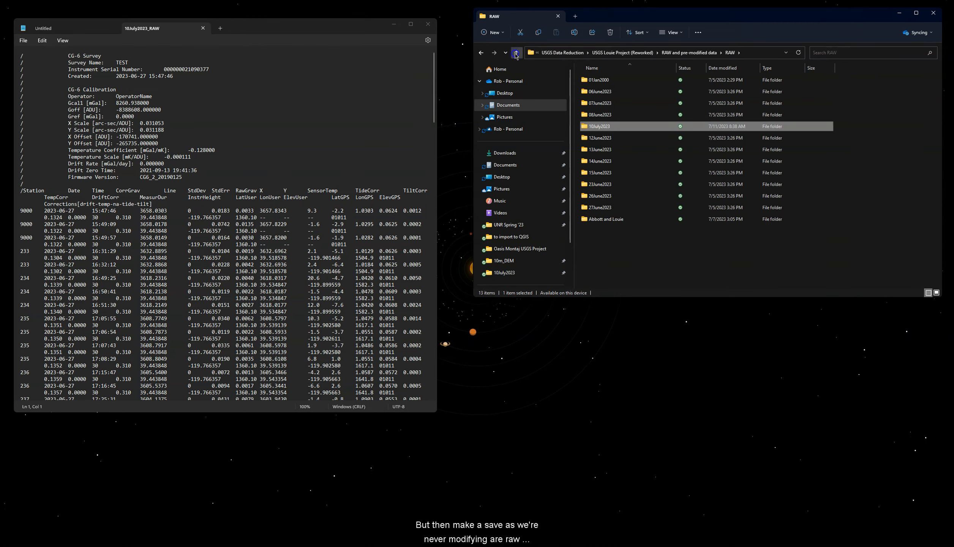
Step: Go up to USGS Louie Project (Reworked) and open Oasis Montaj USGS Project > Trimble and Grav Data
left_click(516, 53)
left_click(516, 53)
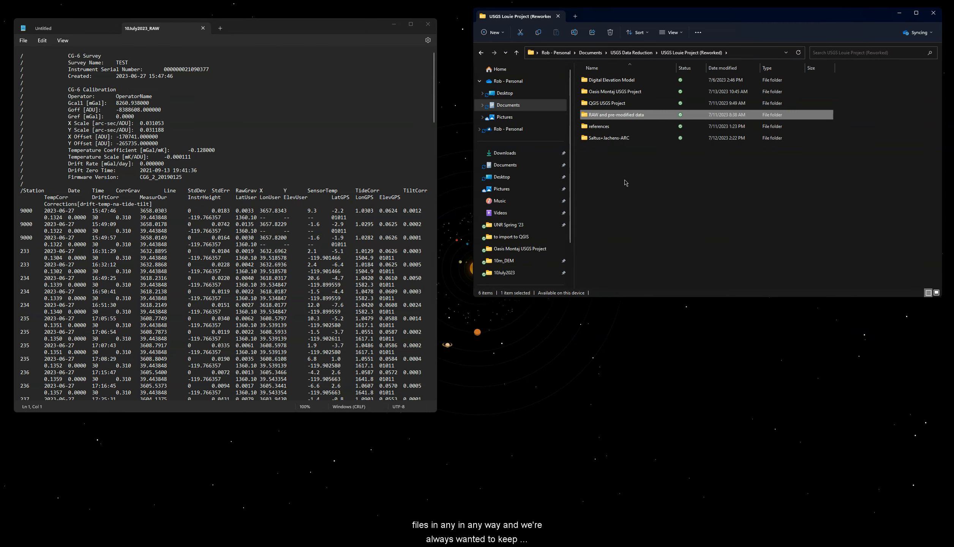
double_click(634, 92)
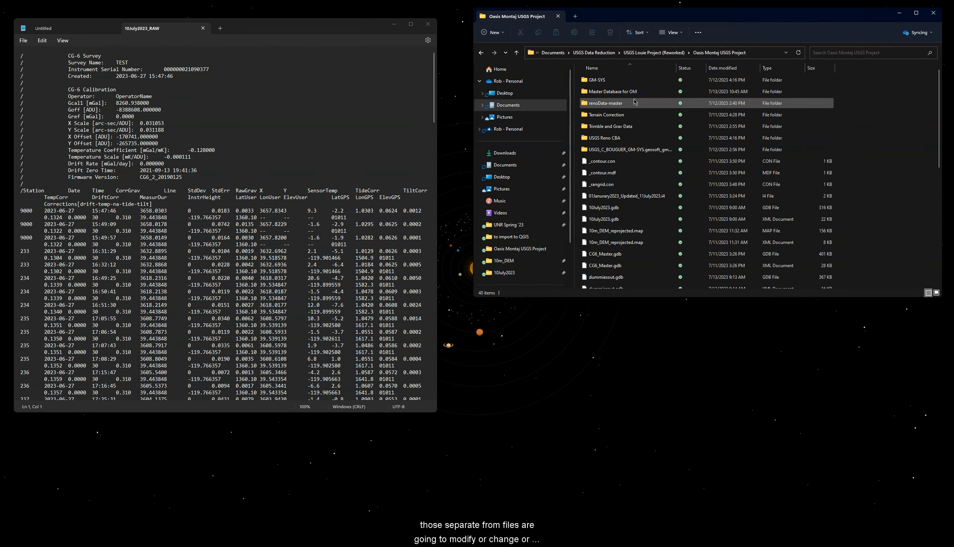
double_click(636, 128)
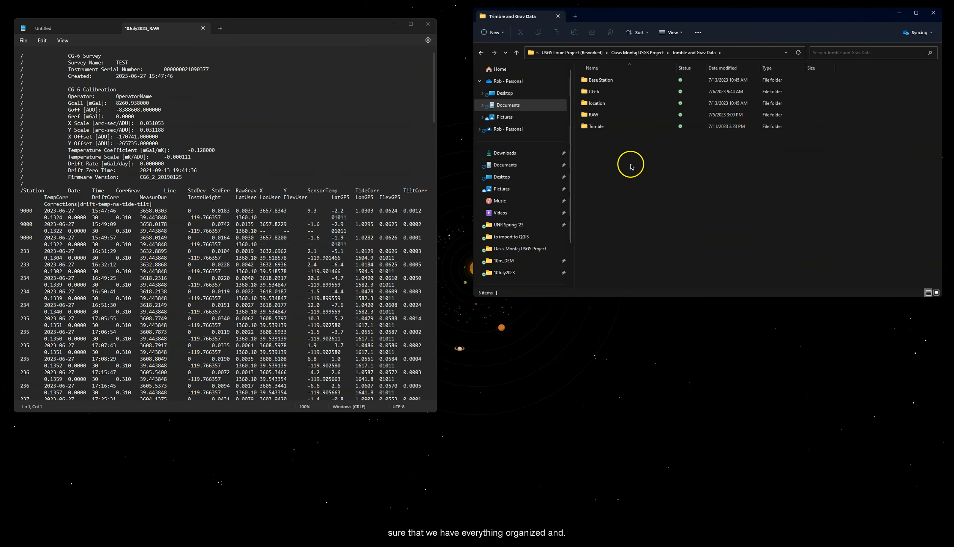
mouse_move(606, 130)
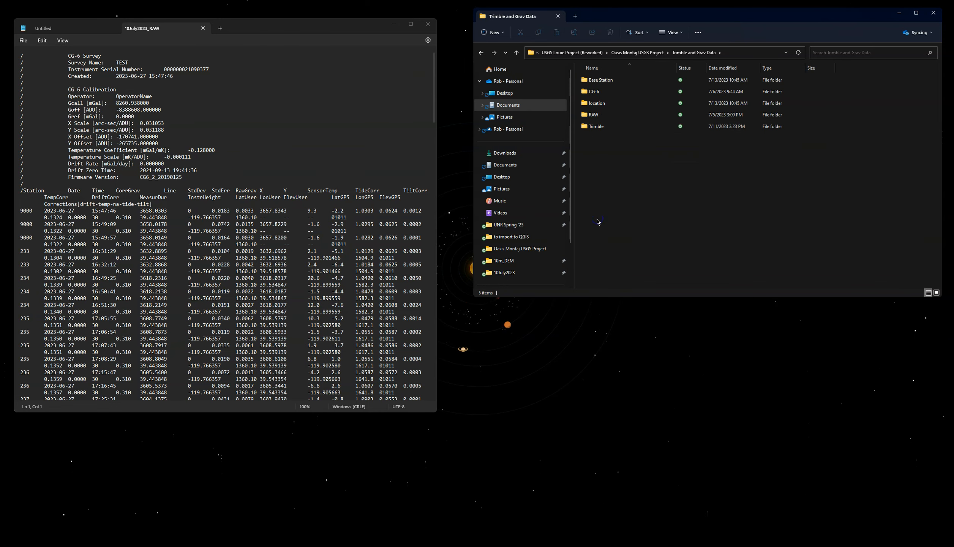
Step: Look inside the Trimble folder, then go back up to Oasis Montaj USGS Project
double_click(604, 127)
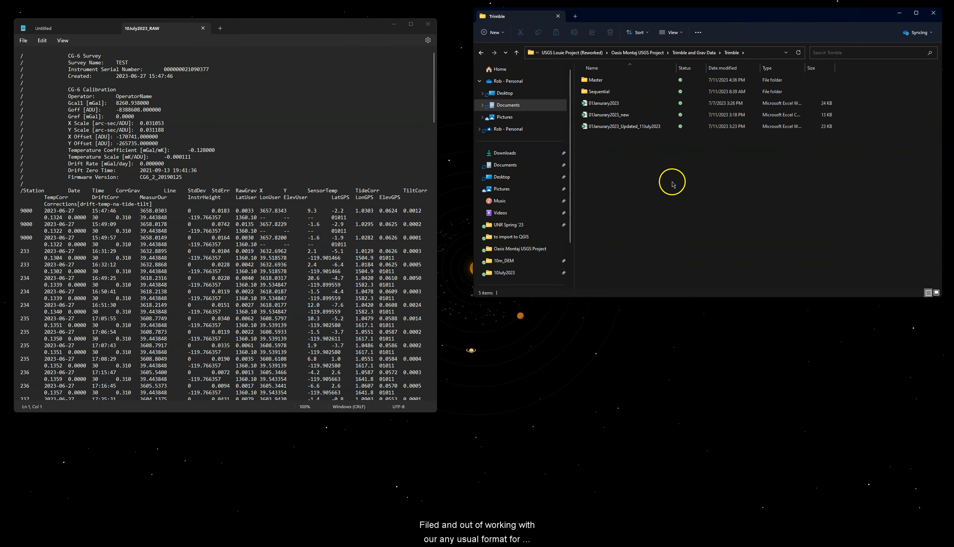
left_click(661, 190)
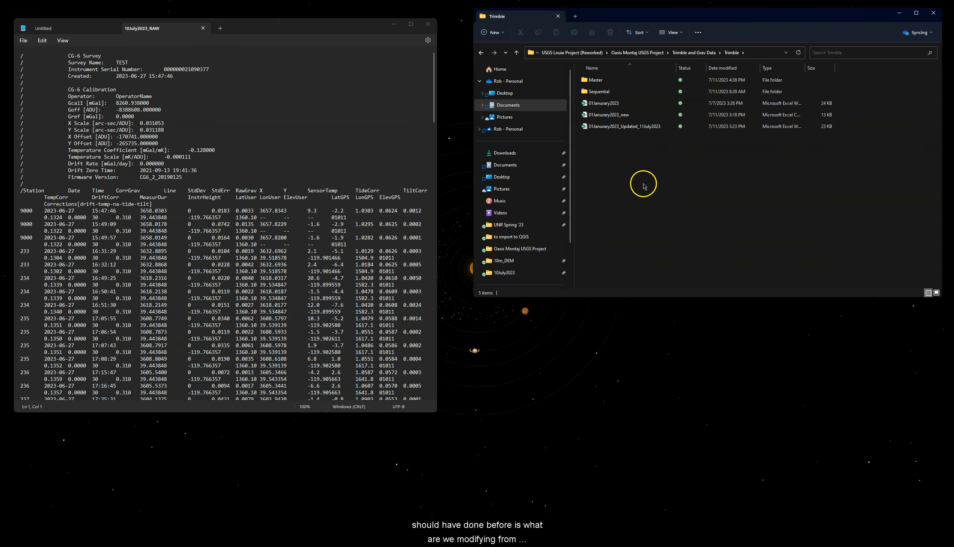
left_click(518, 54)
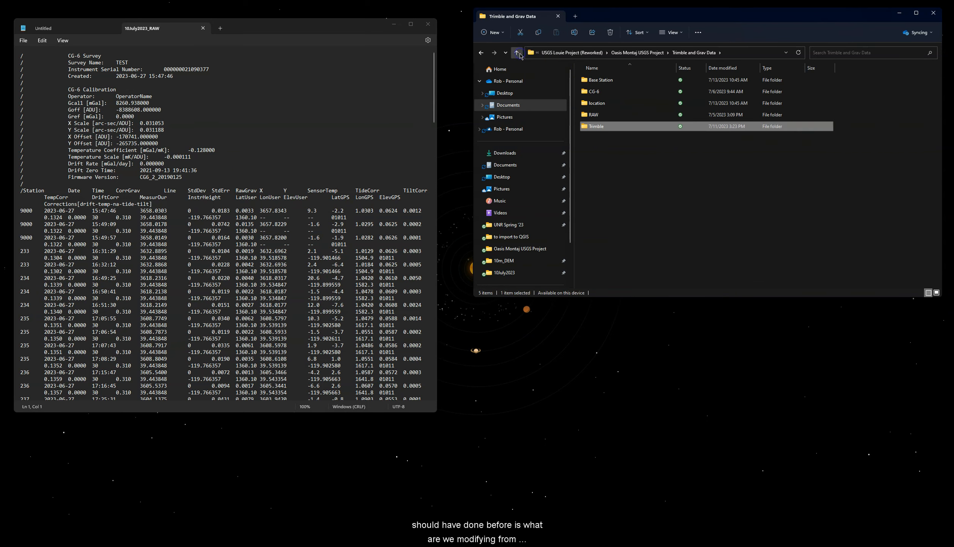
left_click(517, 53)
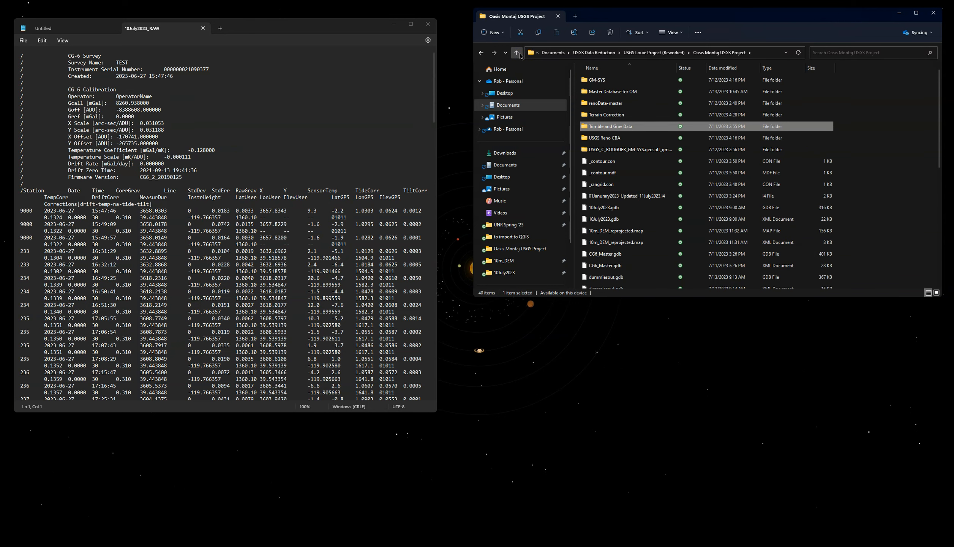
Step: From USGS Louie Project (Reworked), open RAW and pre-modified data > RAW > 27June2023
left_click(519, 55)
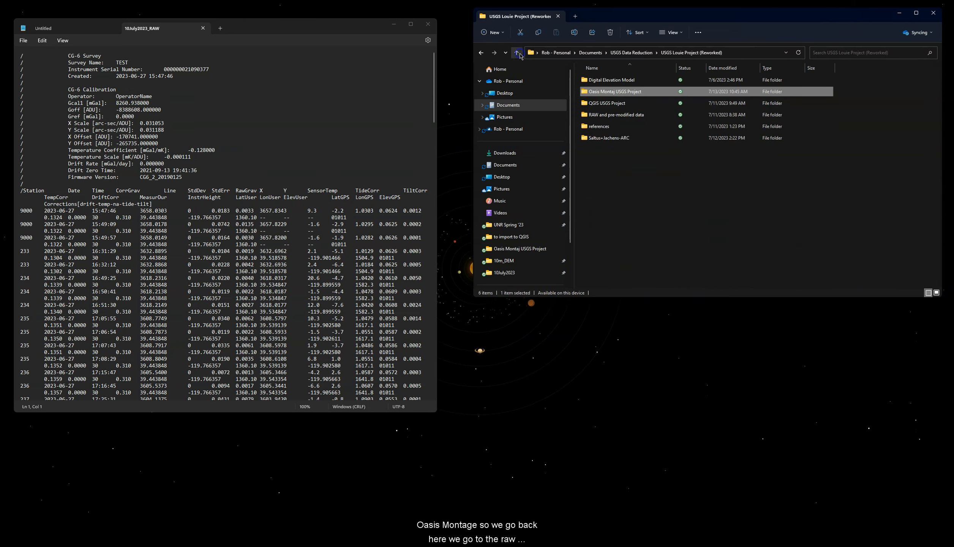
double_click(622, 119)
double_click(609, 81)
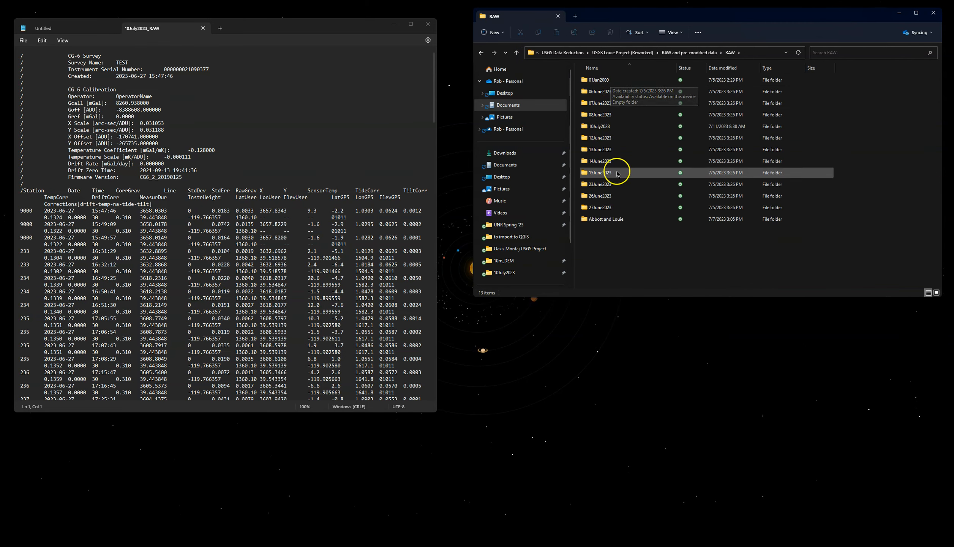
left_click(614, 207)
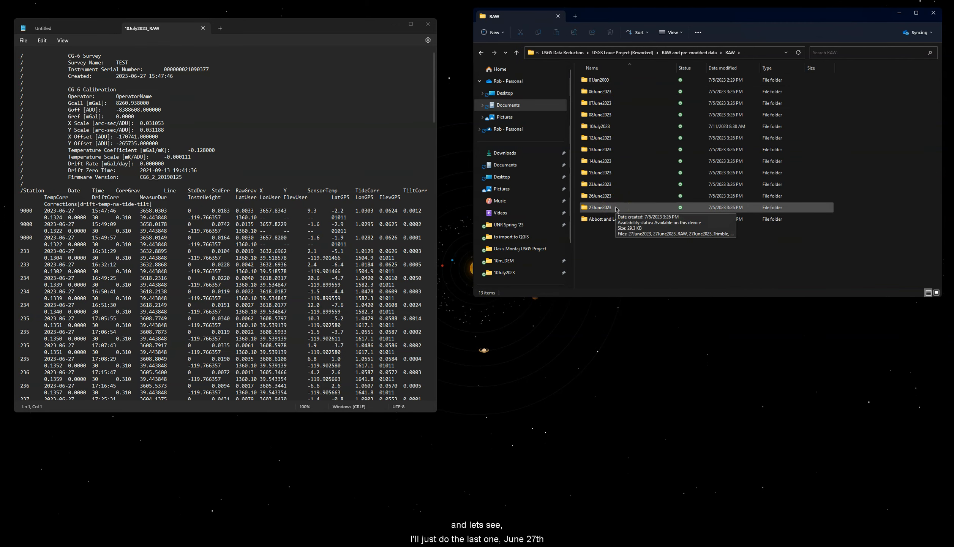
left_click(615, 208)
double_click(598, 209)
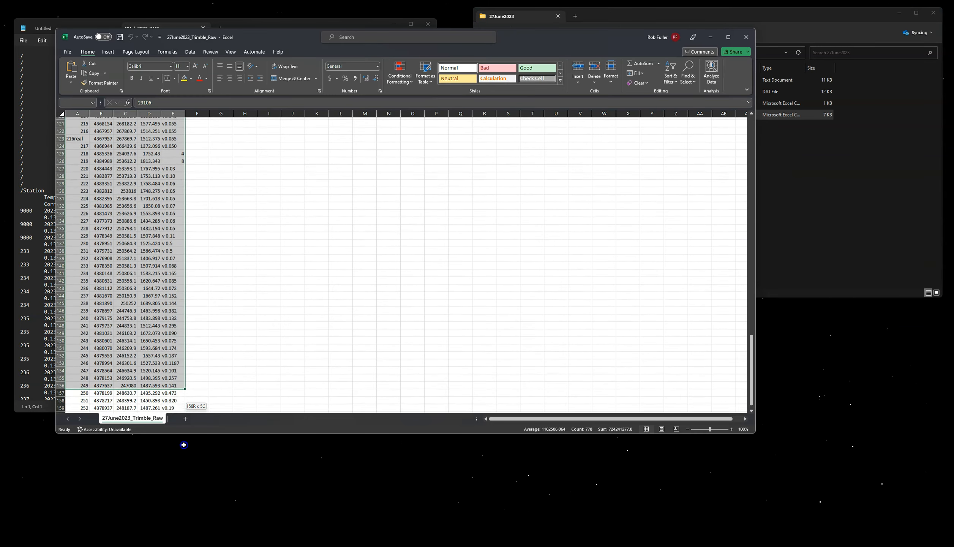
Step: Select A1:E160 and scroll through the Trimble GPS rows starting at point 23106
left_click_drag(69, 448, 175, 339)
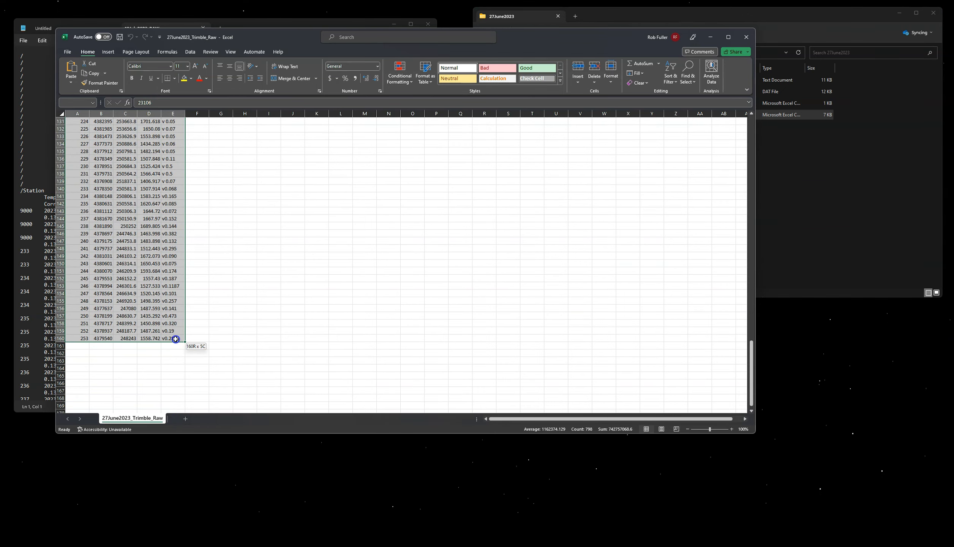
scroll(218, 336, "up", 20)
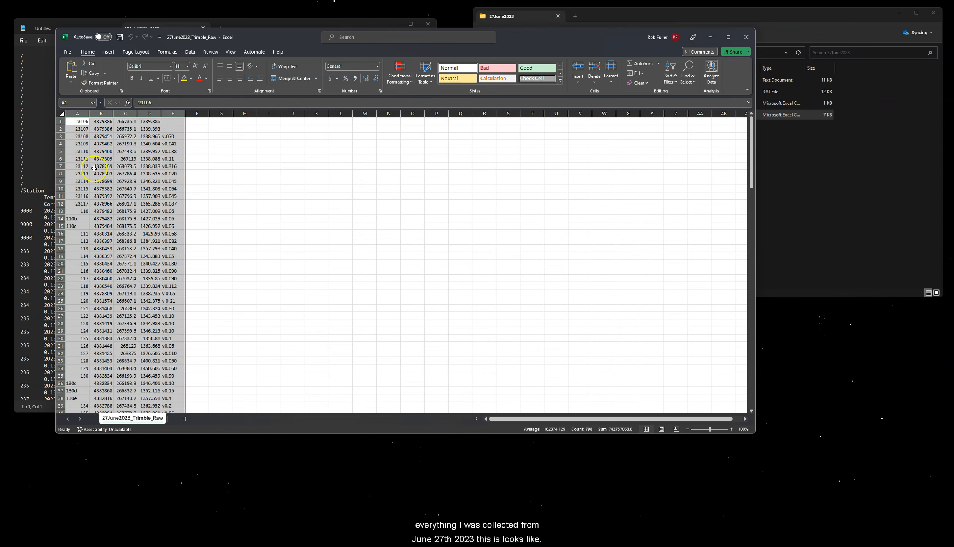
scroll(111, 224, "down", 5)
scroll(110, 224, "down", 20)
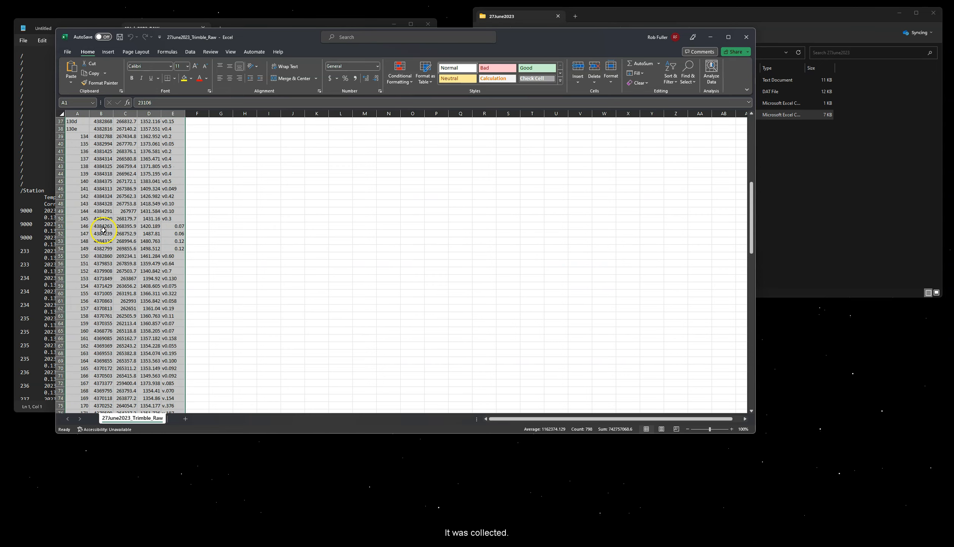
scroll(99, 240, "down", 20)
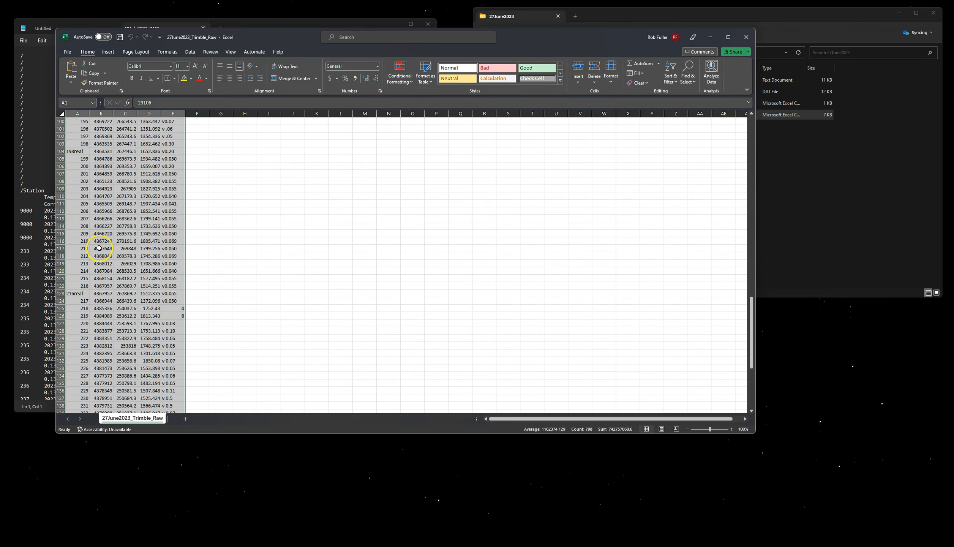
scroll(102, 257, "up", 20)
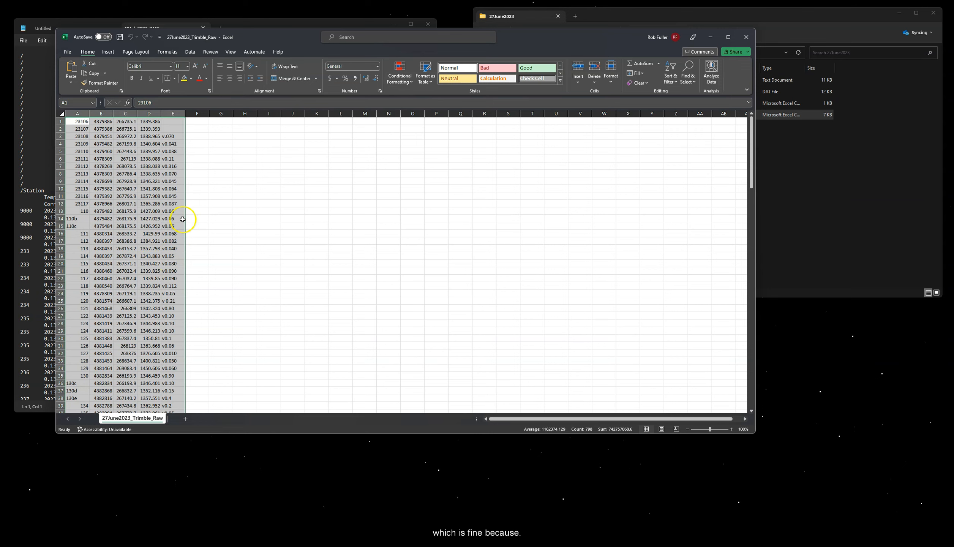
left_click_drag(277, 42, 251, 38)
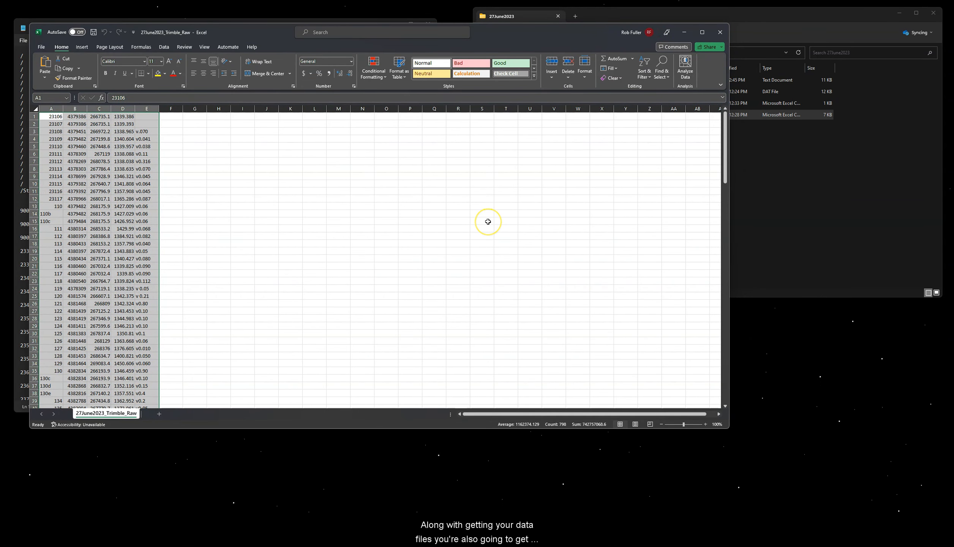
Step: Go up to the project folder and open references > Field Notes > 27June2023
left_click(808, 204)
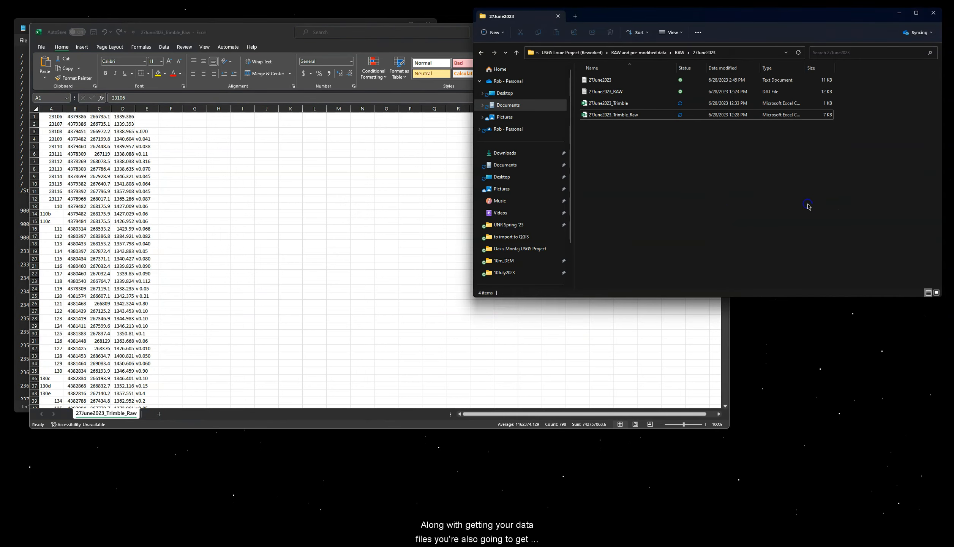
left_click(517, 53)
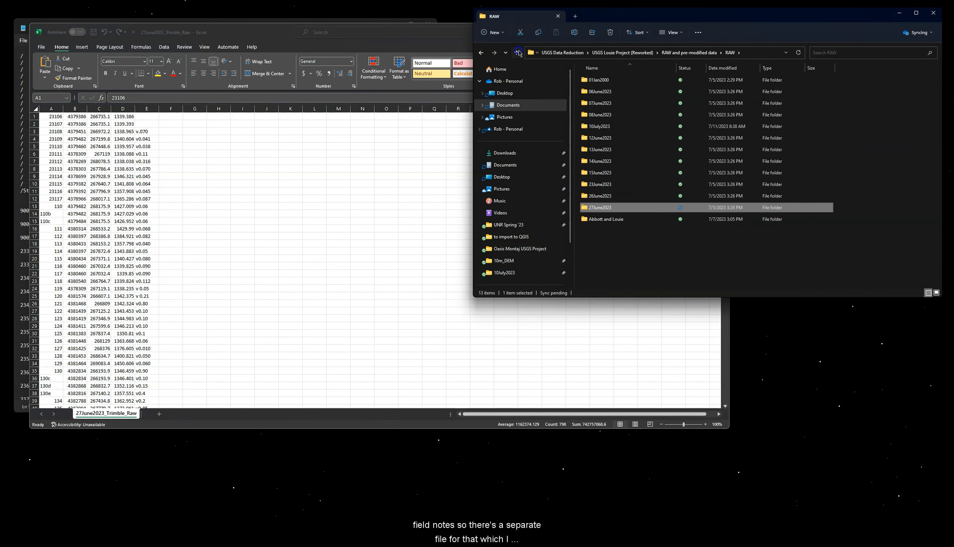
left_click(519, 53)
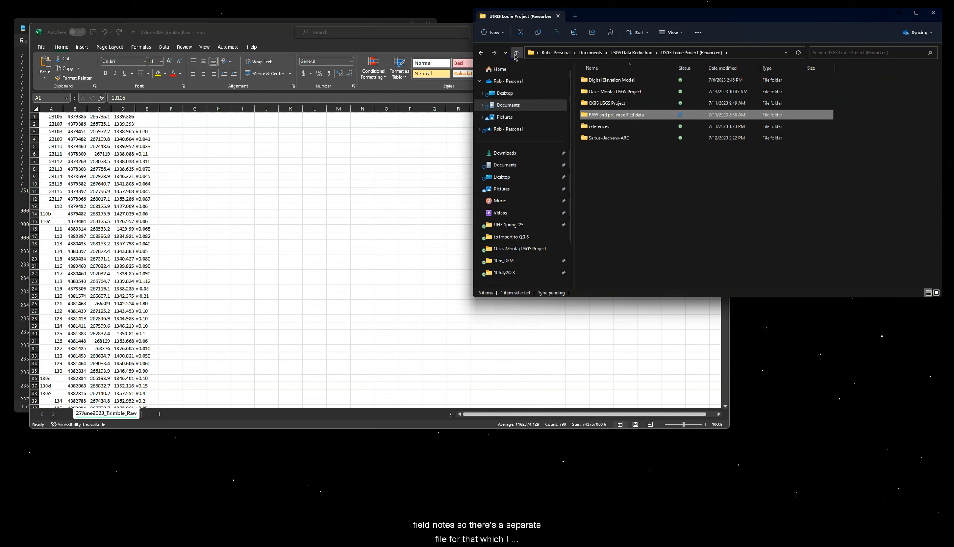
double_click(619, 126)
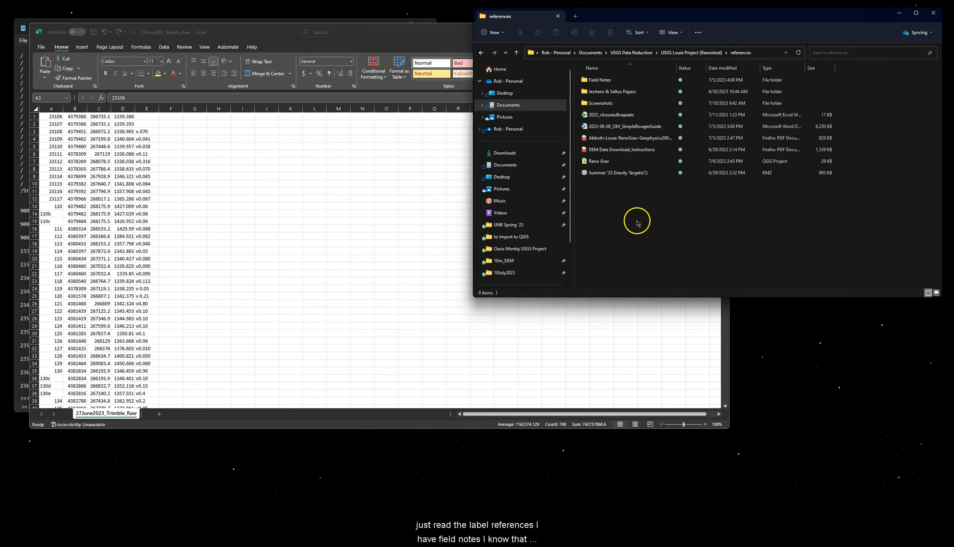
left_click(603, 81)
double_click(605, 81)
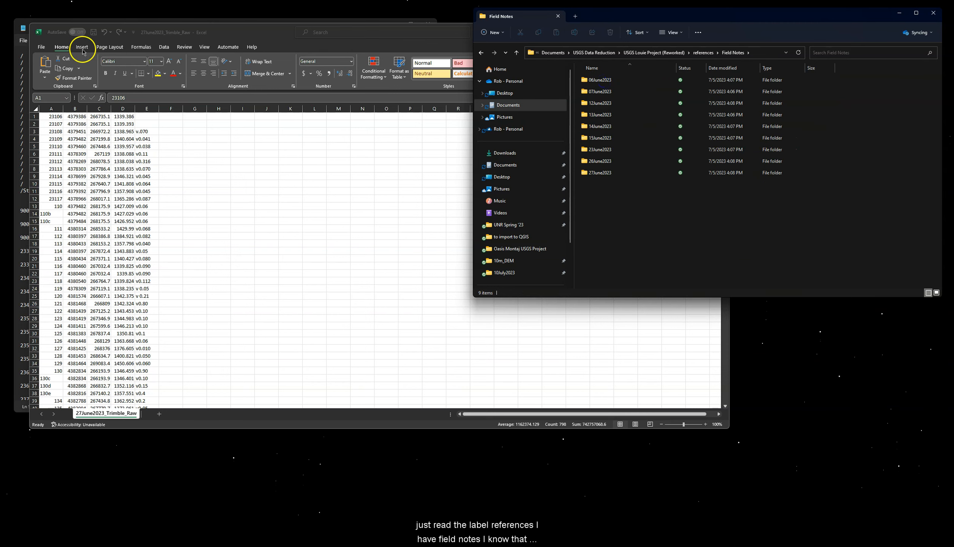
double_click(603, 173)
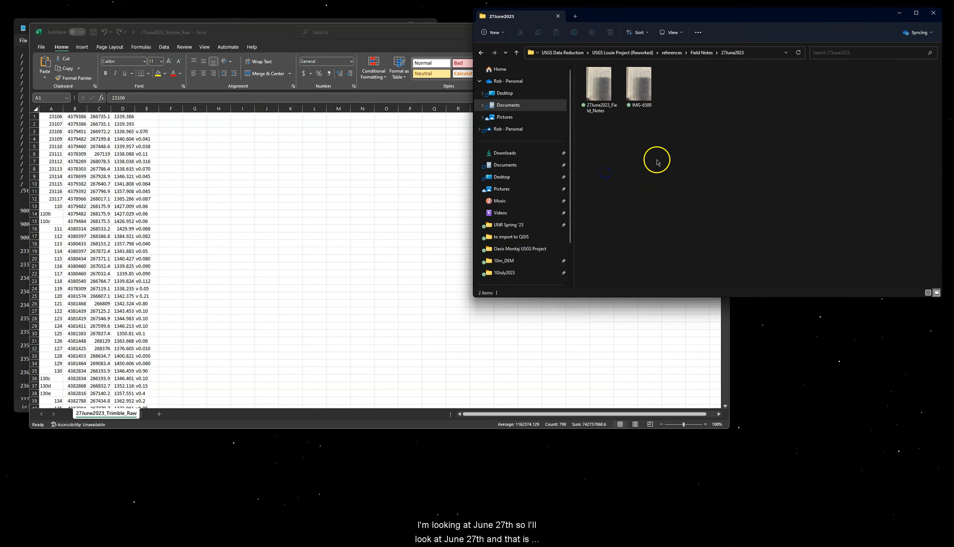
Step: Open 27June2023_Field_Notes.jpg, compare and close IMG-6589, and move the notes viewer right
double_click(601, 98)
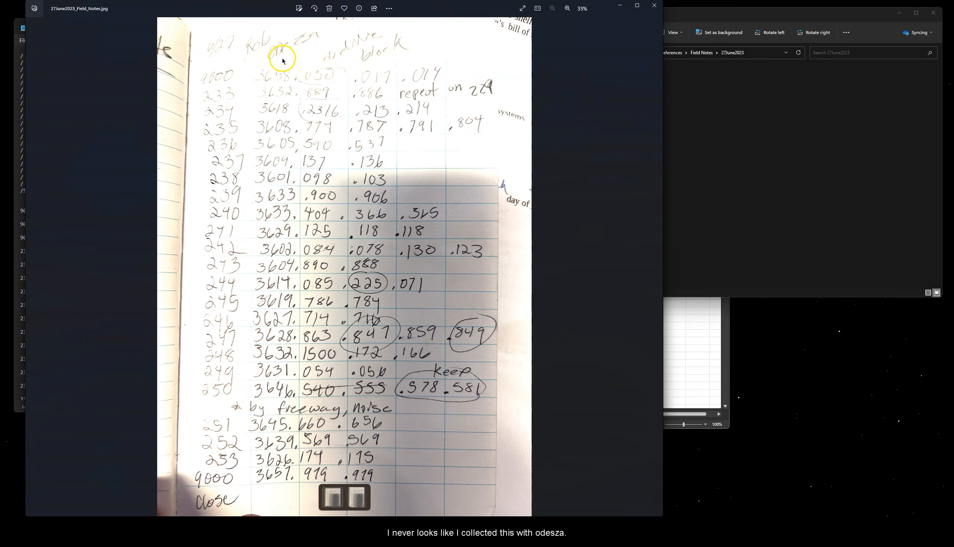
left_click(733, 117)
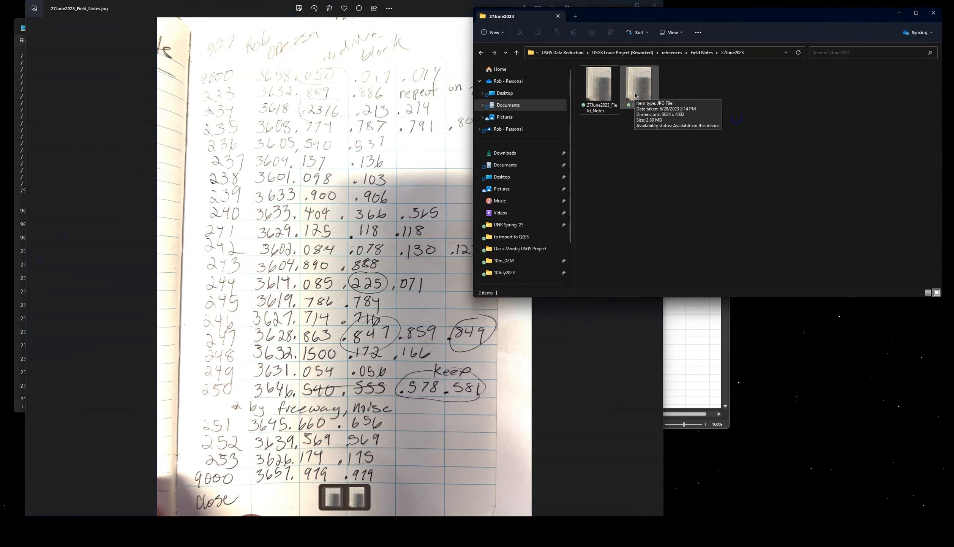
double_click(635, 95)
left_click_drag(457, 10, 658, 12)
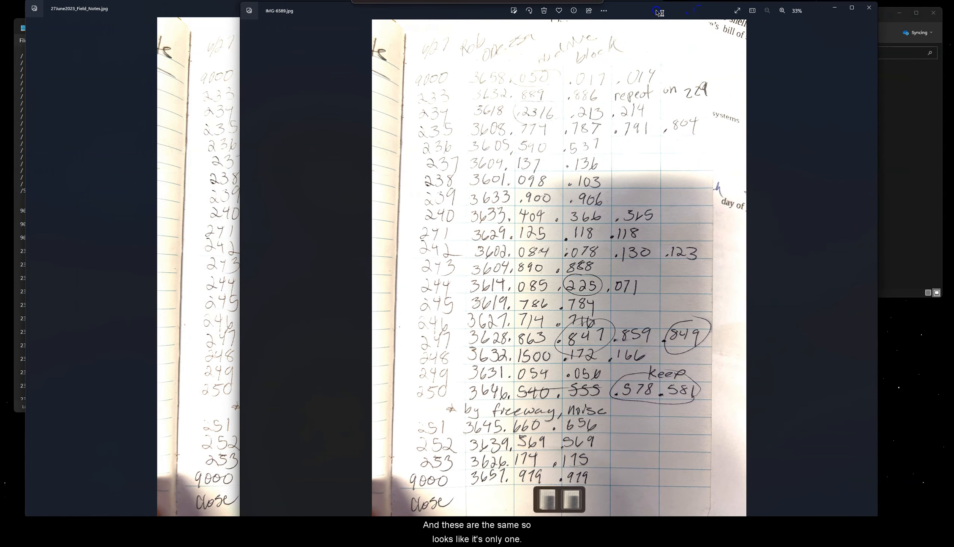
left_click(869, 8)
left_click_drag(434, 10, 726, 12)
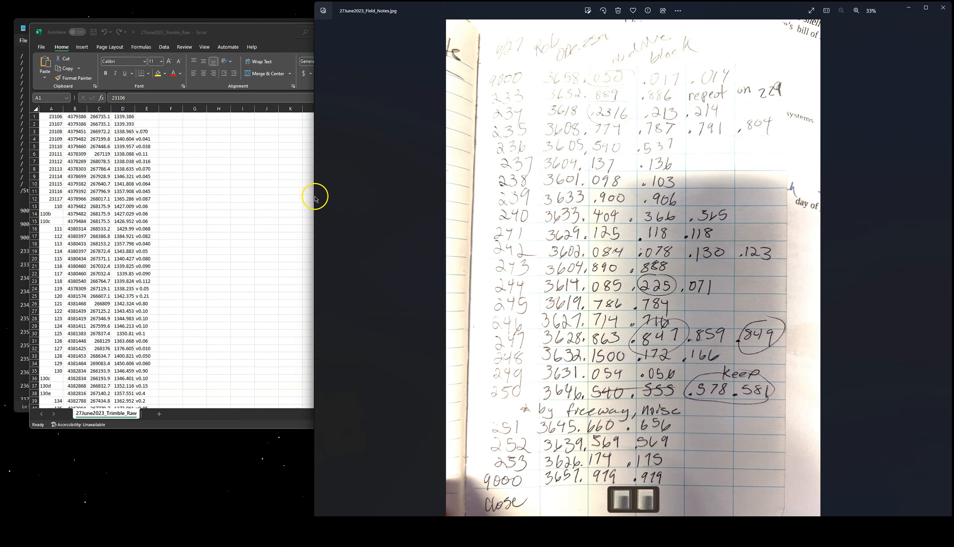
Step: Resize the 27June2023_Trimble_Raw window to fill the screen's left half beside the field-notes photo
left_click_drag(312, 192, 495, 206)
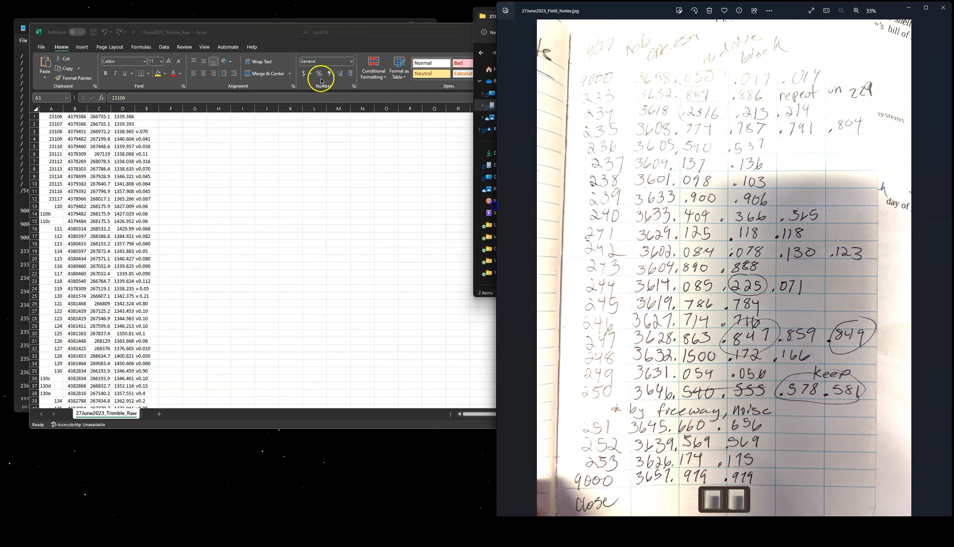
left_click(257, 34)
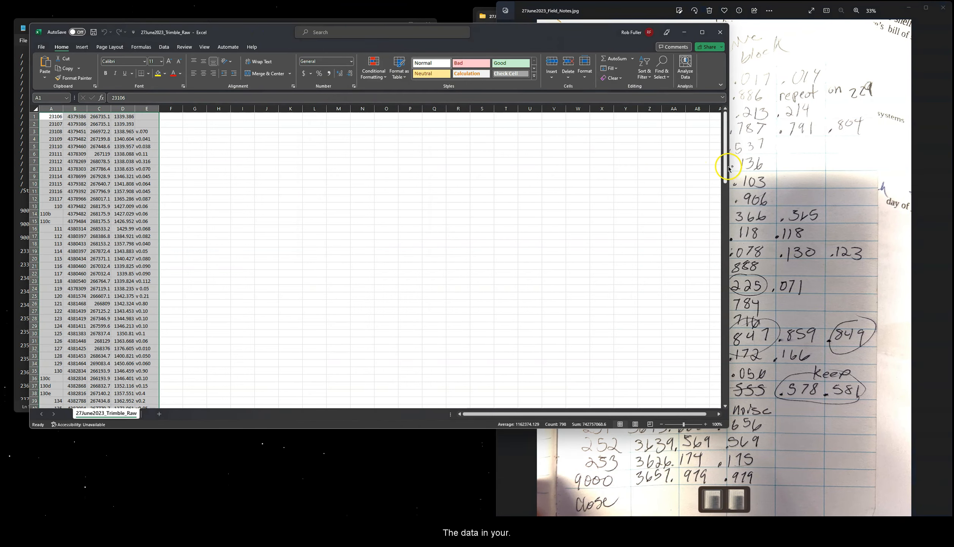
left_click_drag(729, 167, 486, 182)
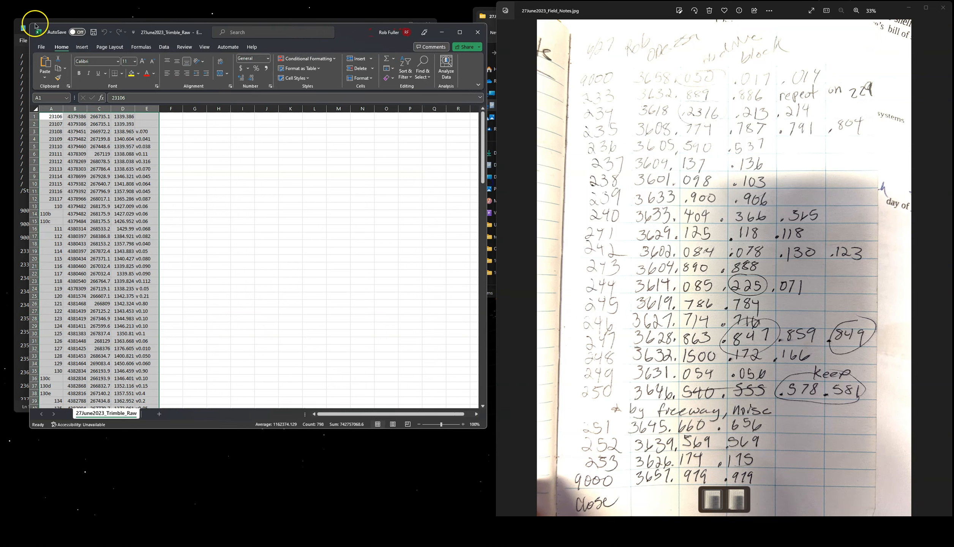
left_click_drag(30, 24, 7, 5)
left_click_drag(487, 428, 494, 511)
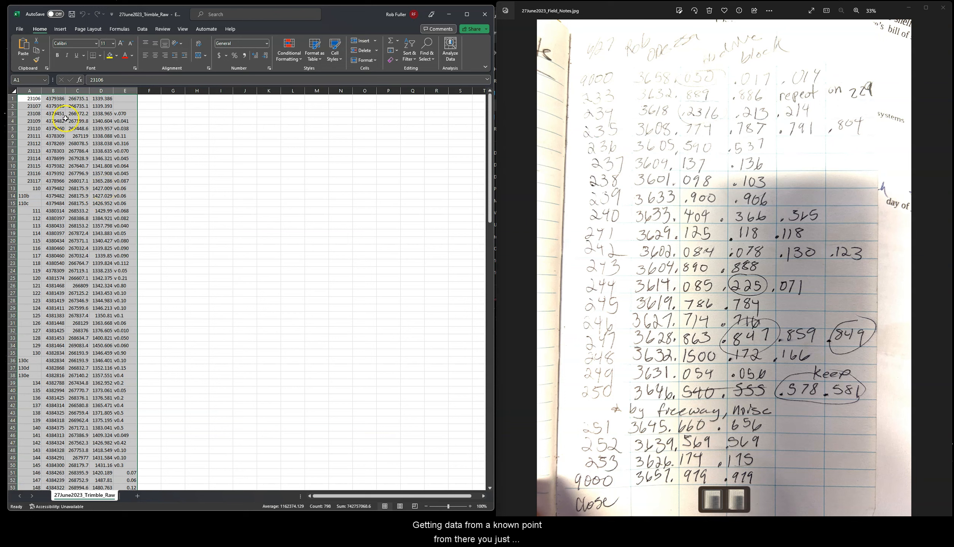
Step: Select and copy A140:E160, the Trimble rows for stations 233 to 253
left_click(606, 98)
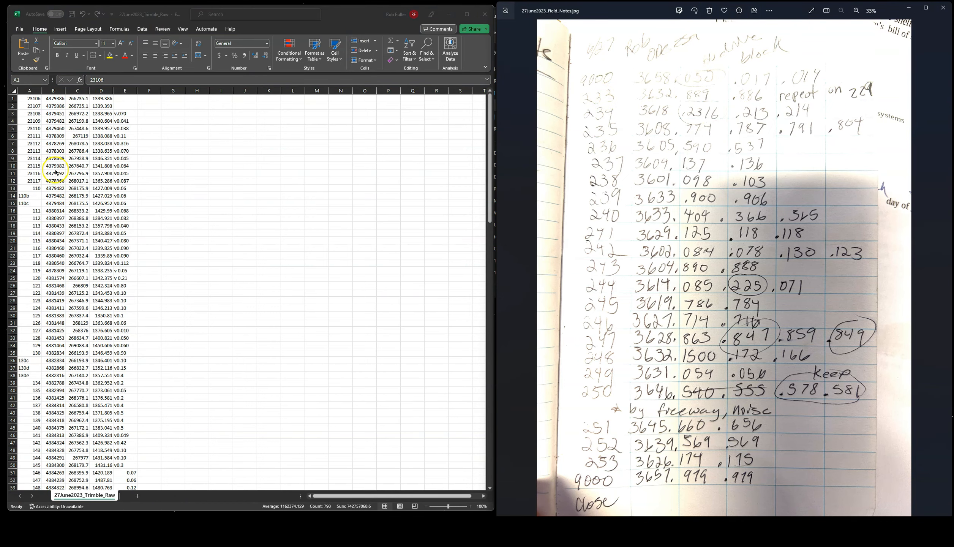
scroll(45, 225, "down", 19)
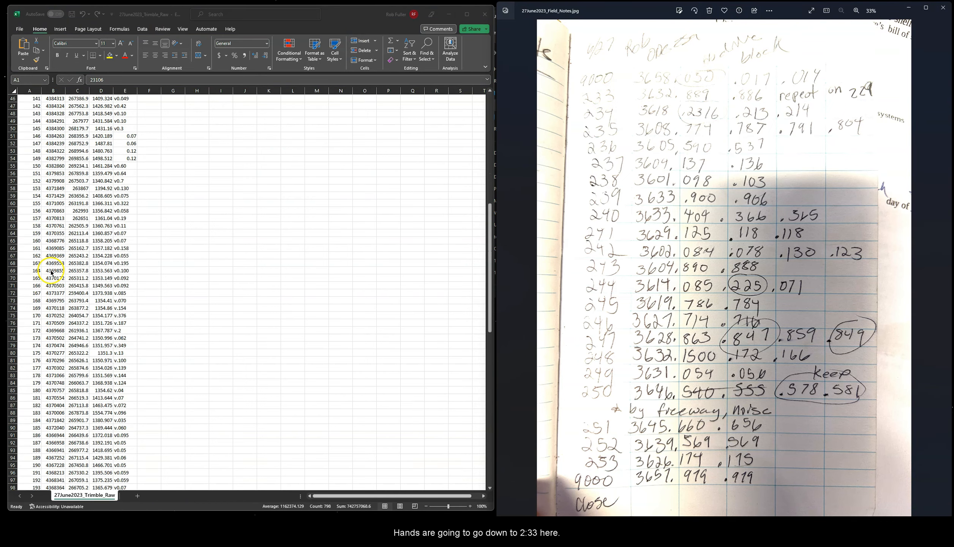
scroll(51, 273, "down", 17)
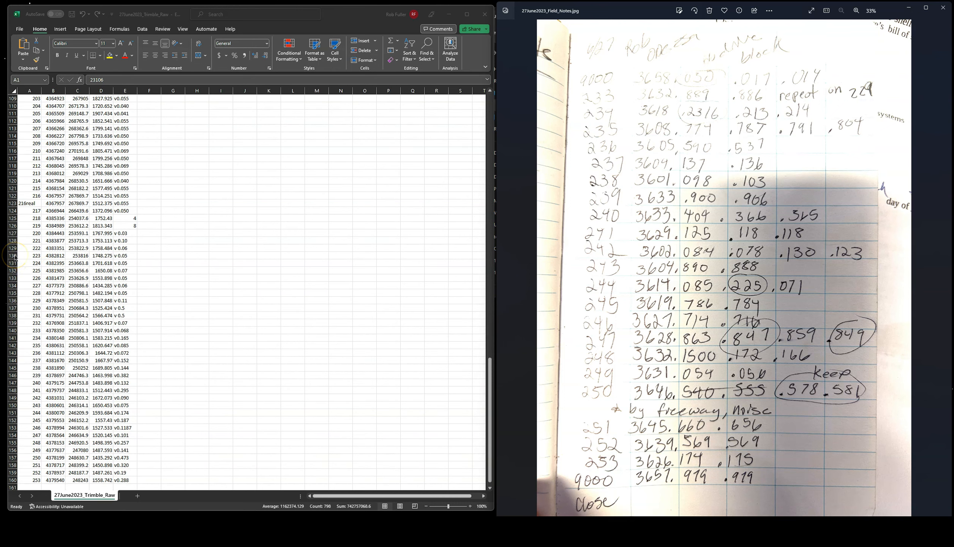
left_click(9, 330)
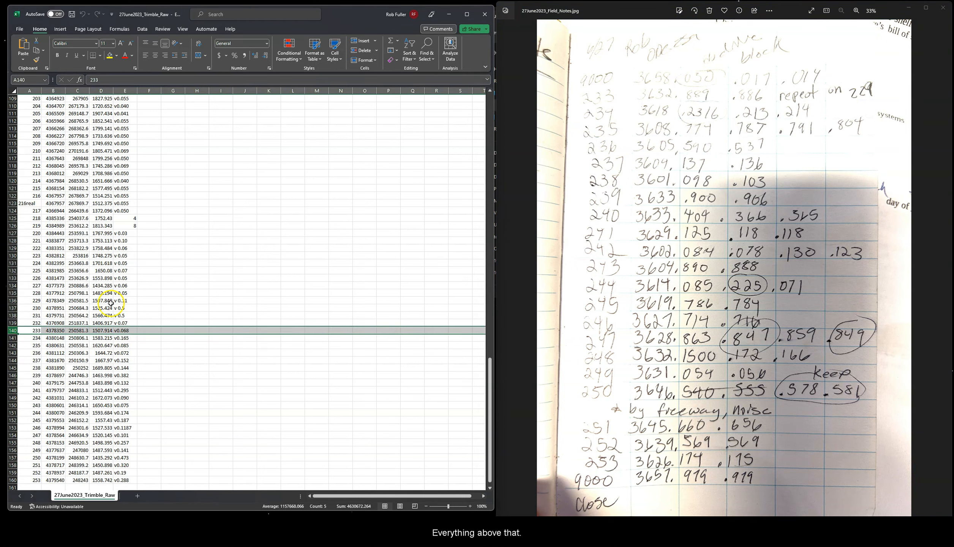
scroll(110, 302, "up", 20)
scroll(111, 303, "down", 20)
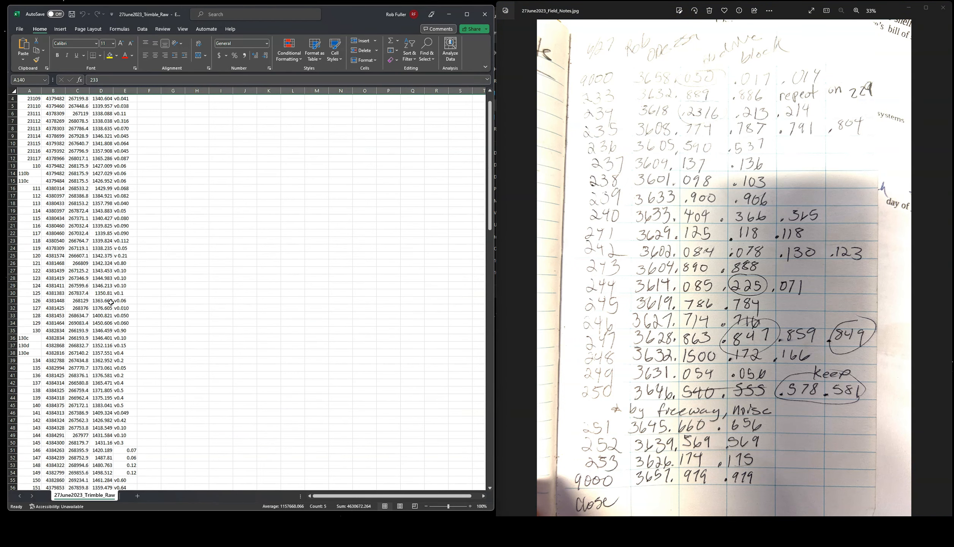
scroll(113, 301, "down", 11)
left_click_drag(26, 241, 125, 394)
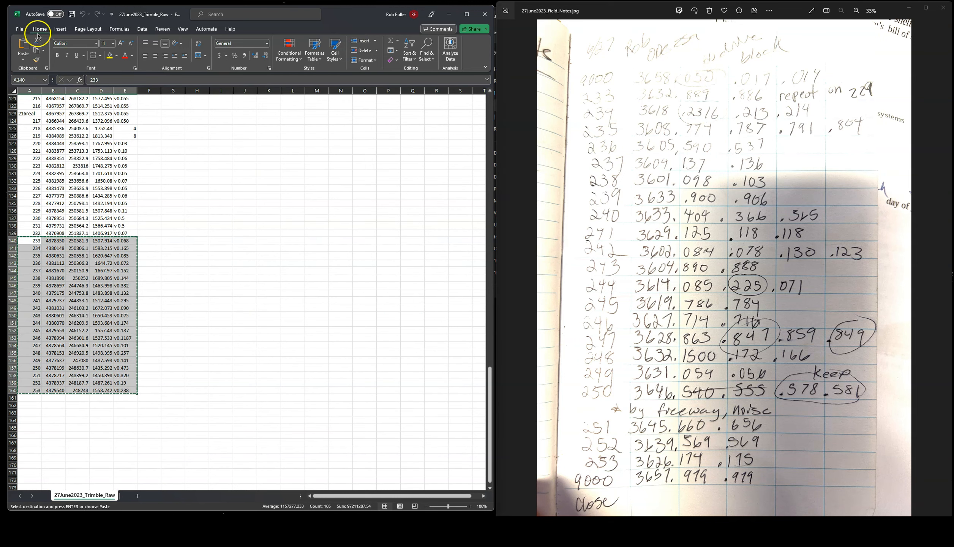
left_click(17, 29)
Step: Create a new blank workbook and move its window up and to the right
left_click(30, 64)
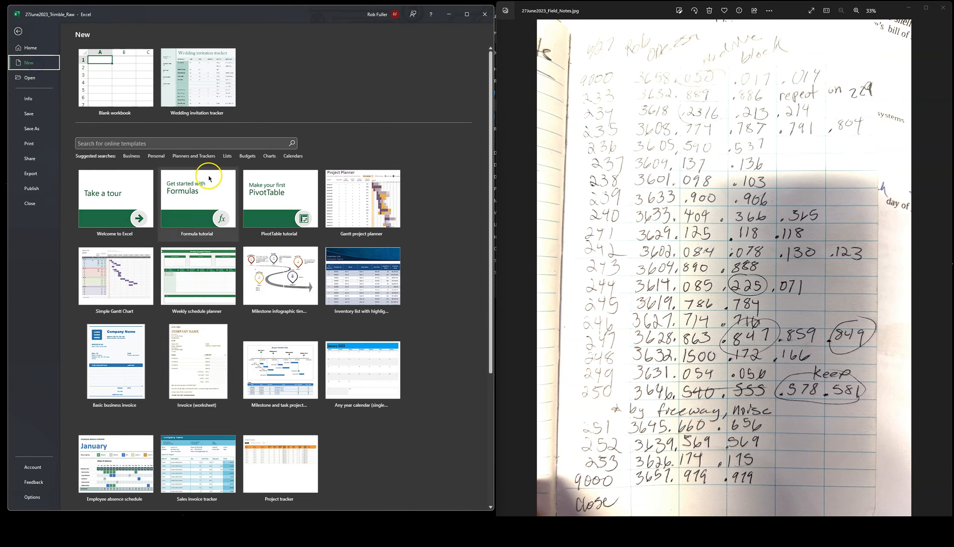
left_click(139, 78)
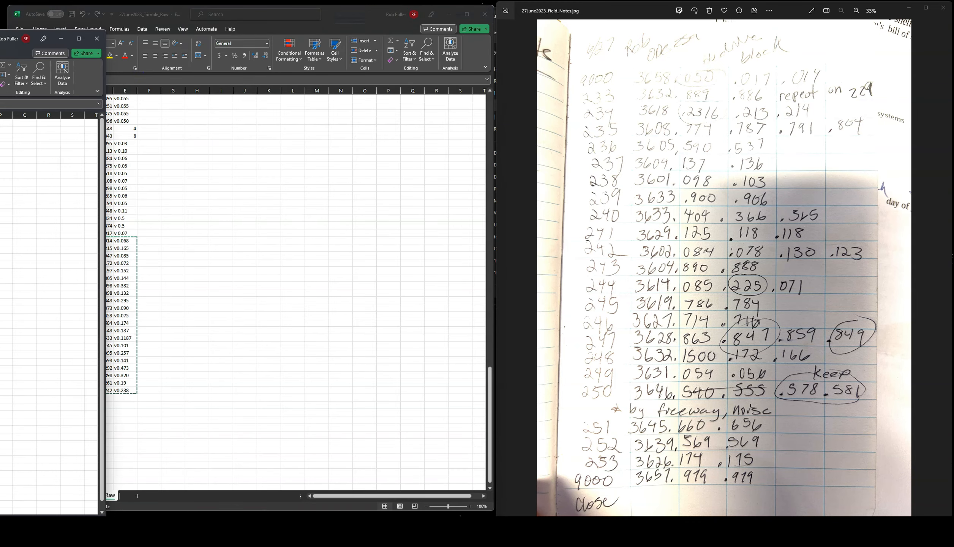
left_click_drag(308, 75, 342, 19)
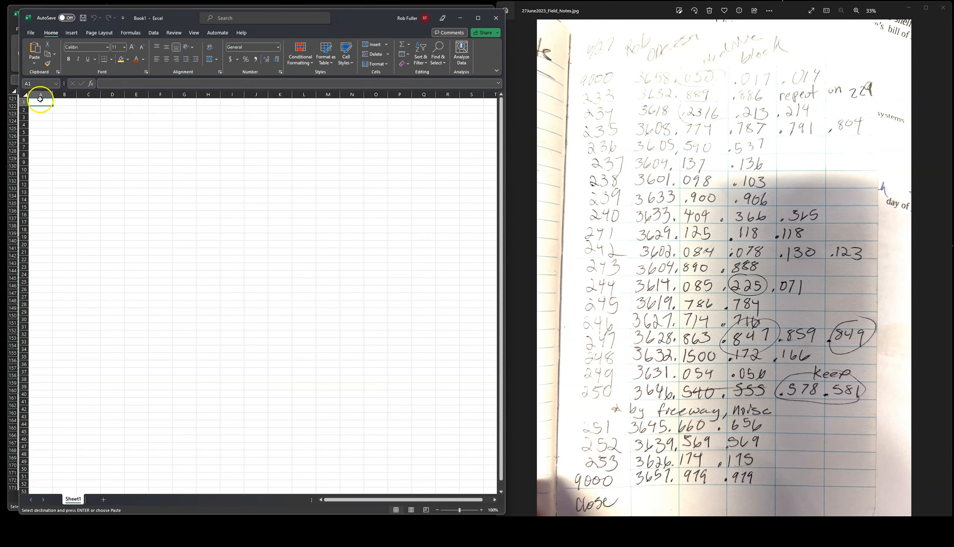
Step: Enter the headers Station, X, Y, Trimble and Trimble_Zerr across A1:E1
left_click(42, 102)
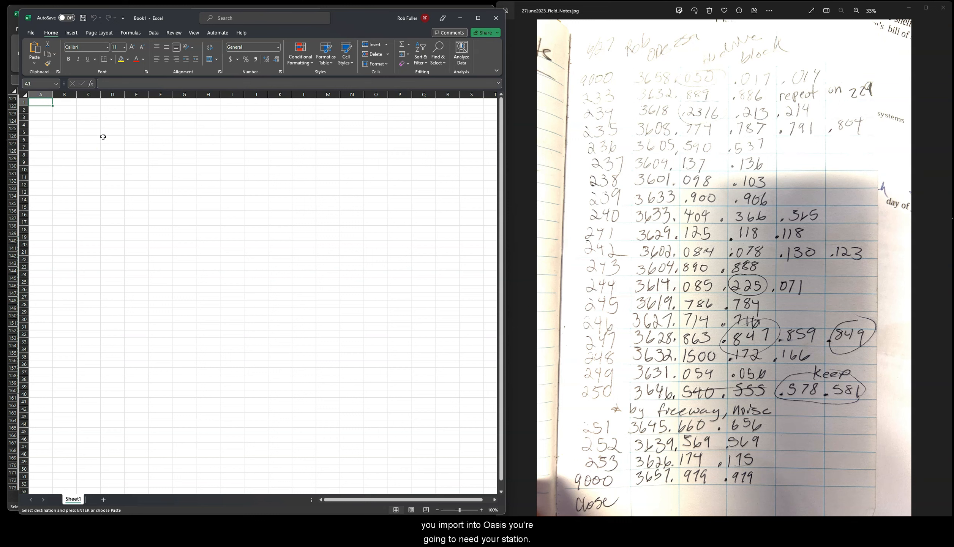
type("Station")
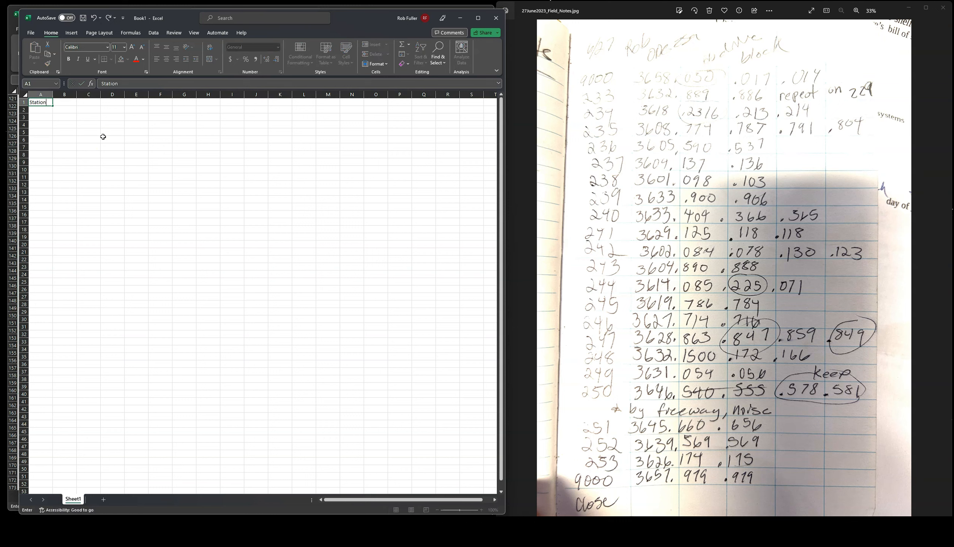
key("Tab")
type("X")
key("Tab")
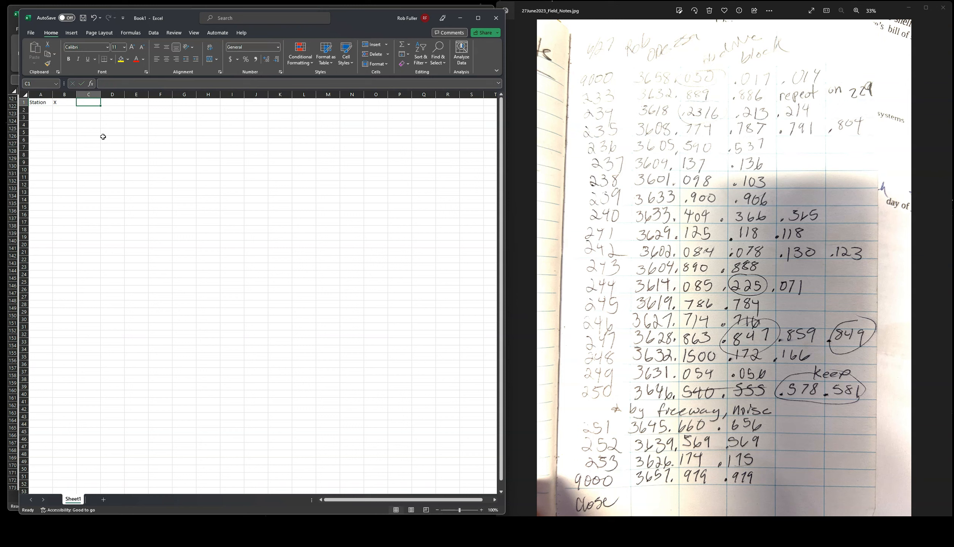
type("Y")
key("Tab")
type("Trimble")
key("Tab")
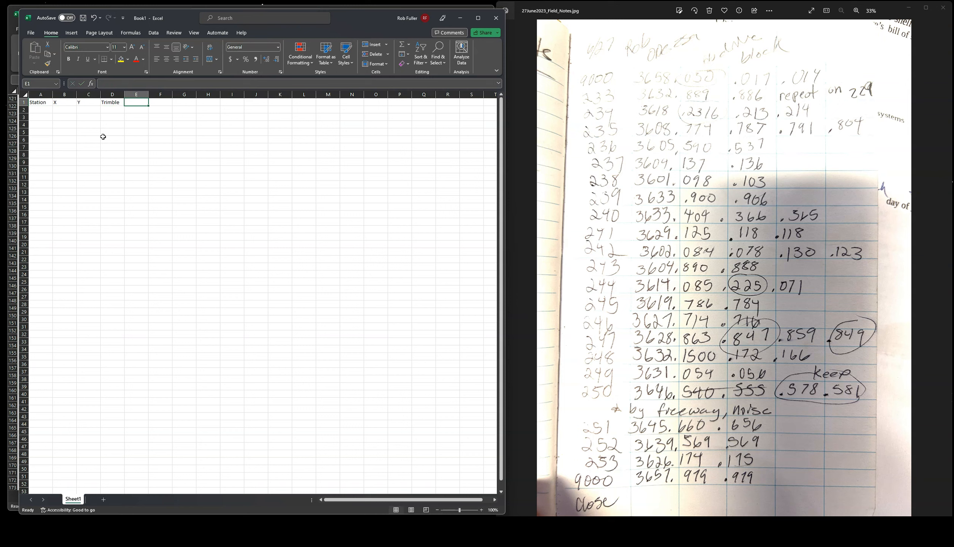
type("Tr")
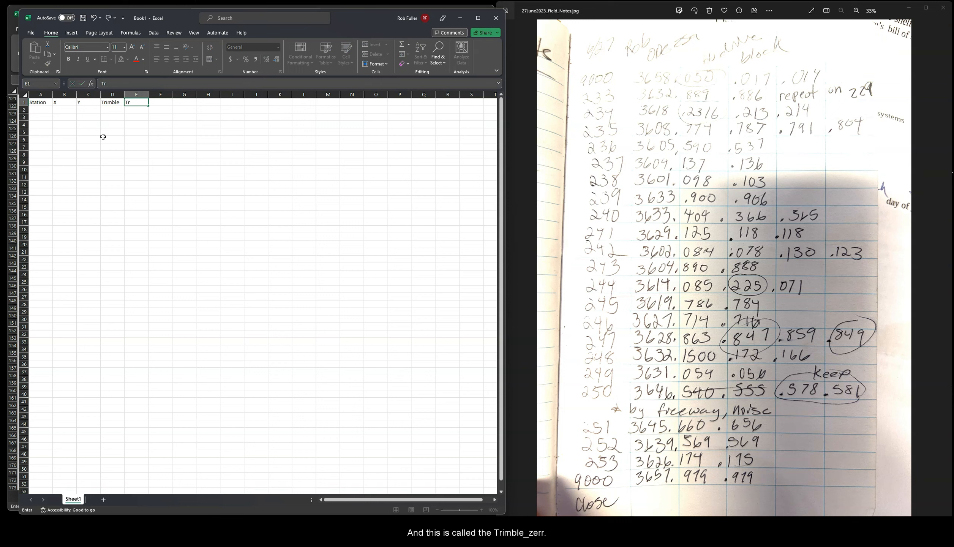
key("BackSpace")
key("BackSpace")
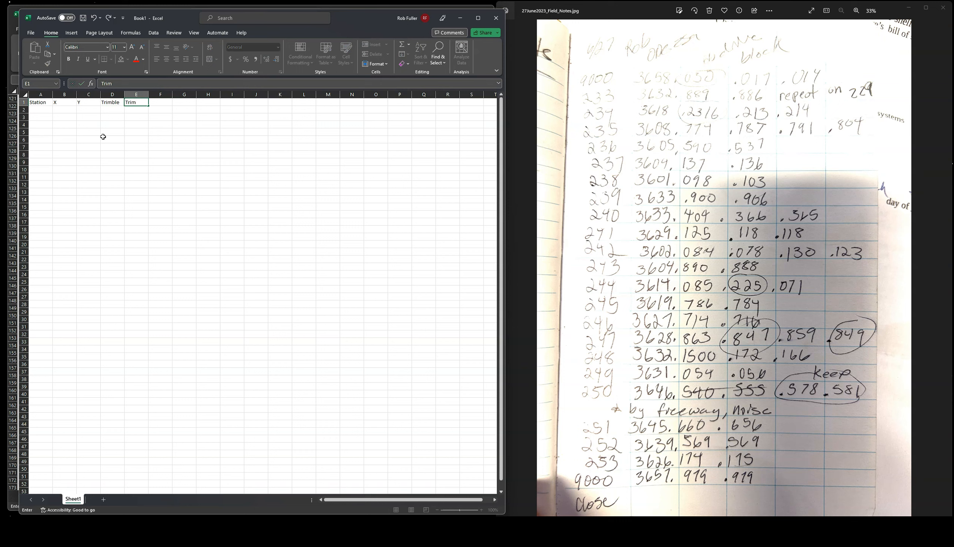
type("mble_z")
key("BackSpace")
type("Zerr")
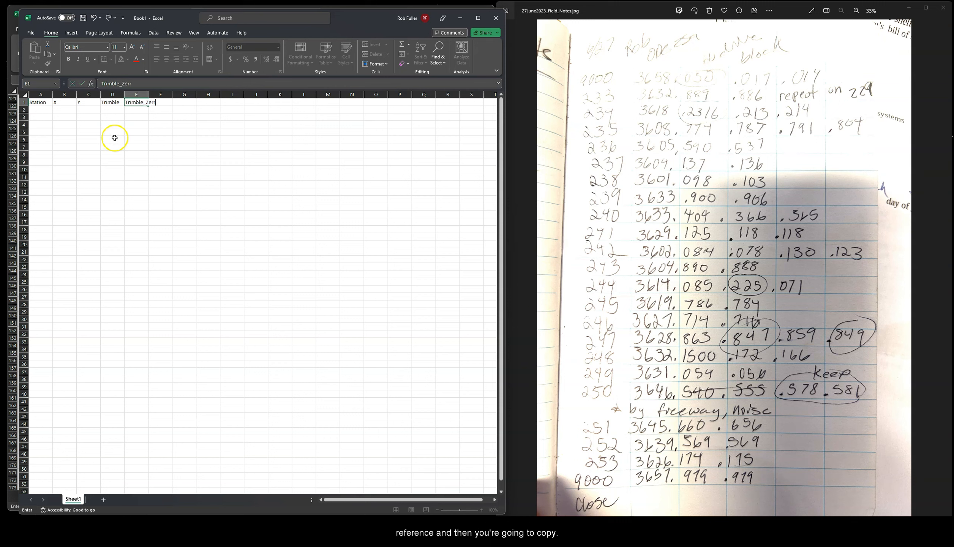
Step: Commit the last header, then copy the station 233–253 rows (A140:E160) from Trimble_Raw
left_click(46, 111)
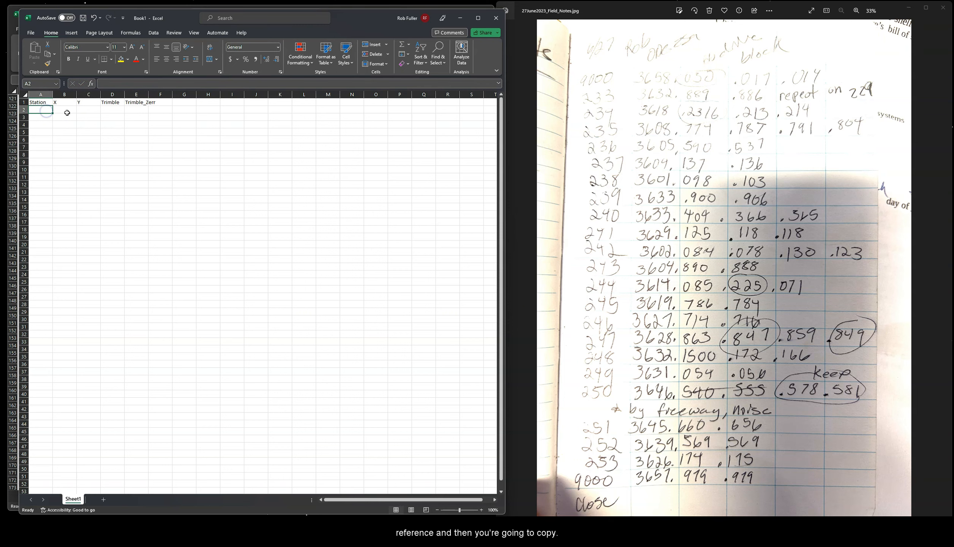
left_click(37, 109)
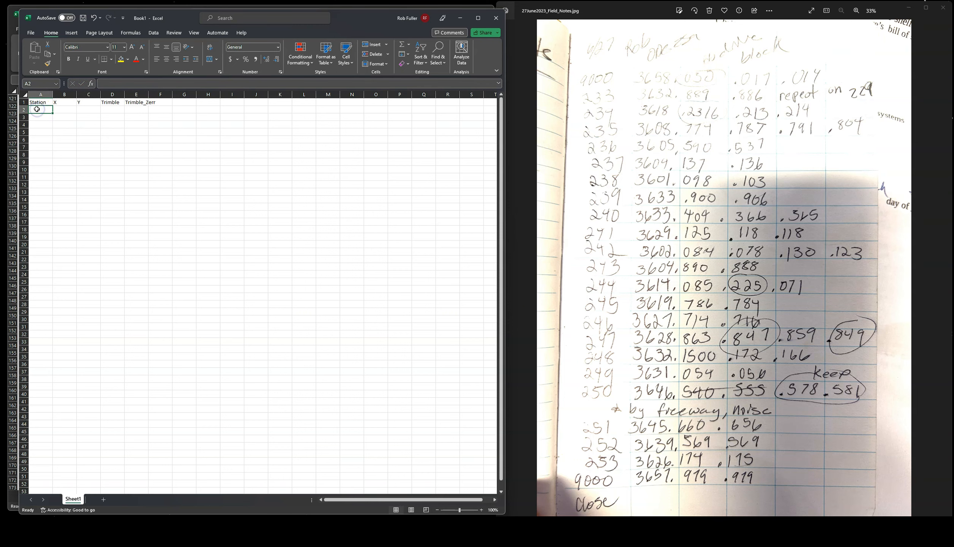
left_click(15, 51)
left_click_drag(37, 241, 126, 390)
key("ctrl+c")
Step: Minimize Trimble_Raw and paste the copied rows into Book1 starting at A2
left_click(456, 17)
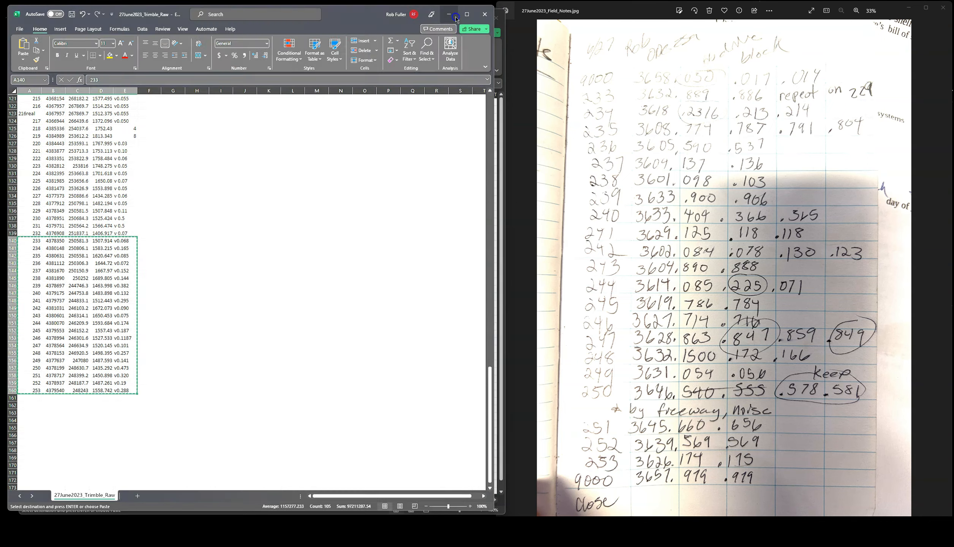
left_click(42, 110)
key("ctrl+v")
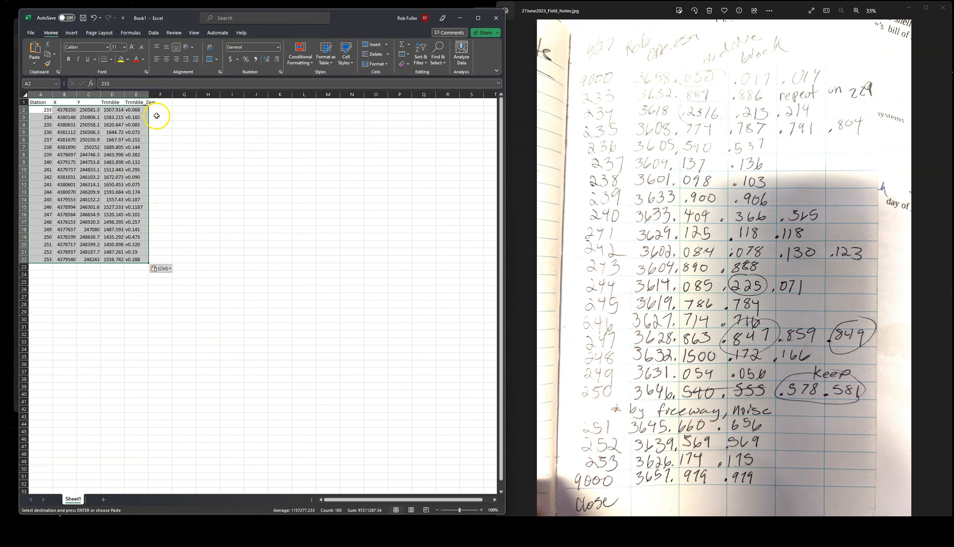
left_click(161, 102)
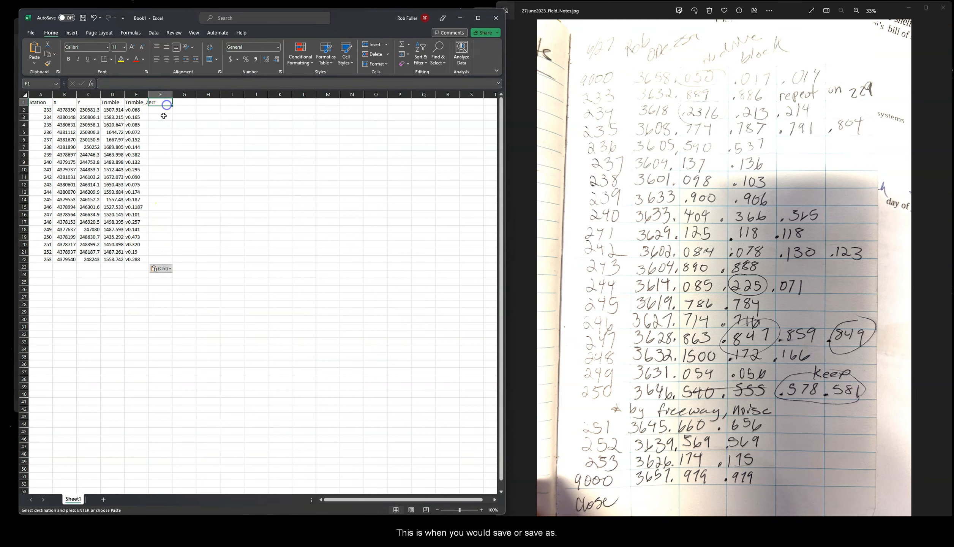
left_click(32, 33)
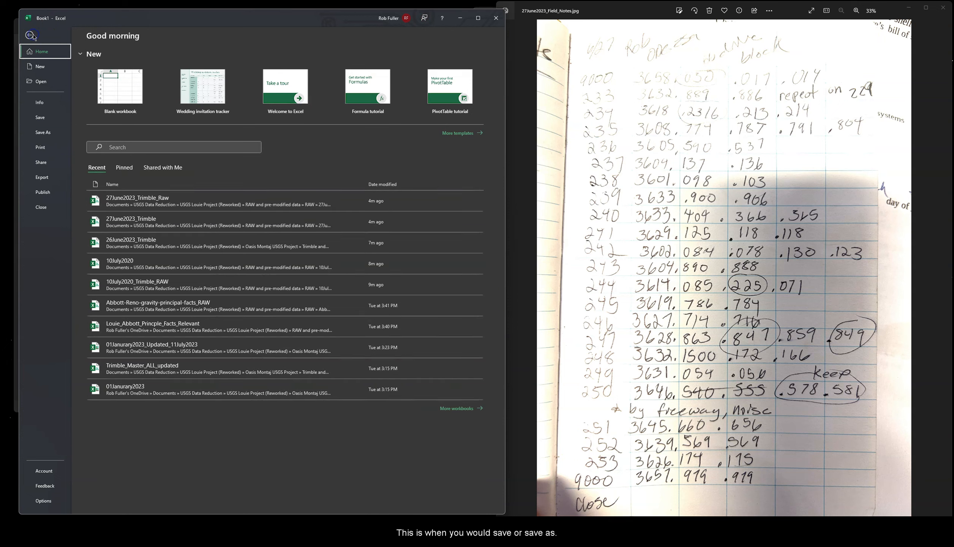
Step: In Save As > Browse, review the Save as type list while keeping Excel Workbook
left_click(51, 134)
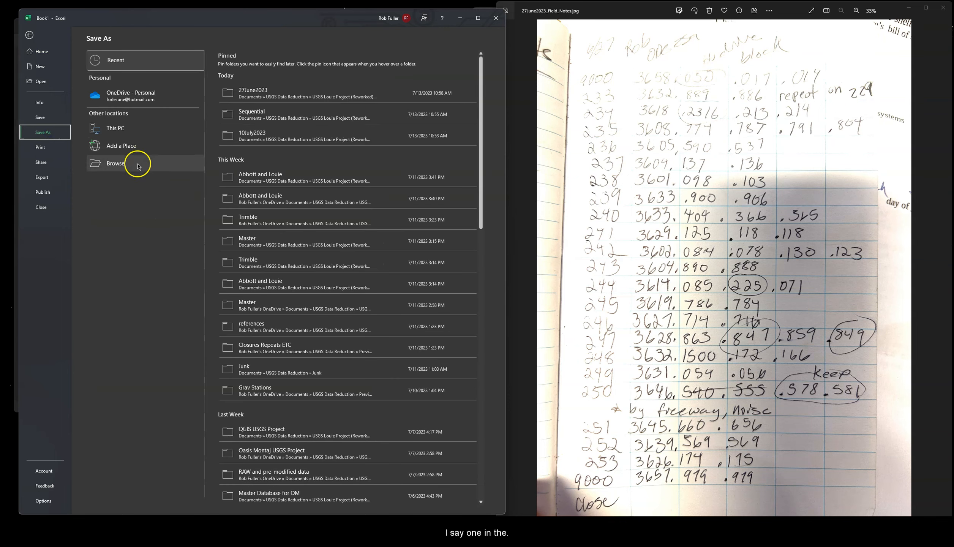
left_click(137, 161)
left_click(145, 236)
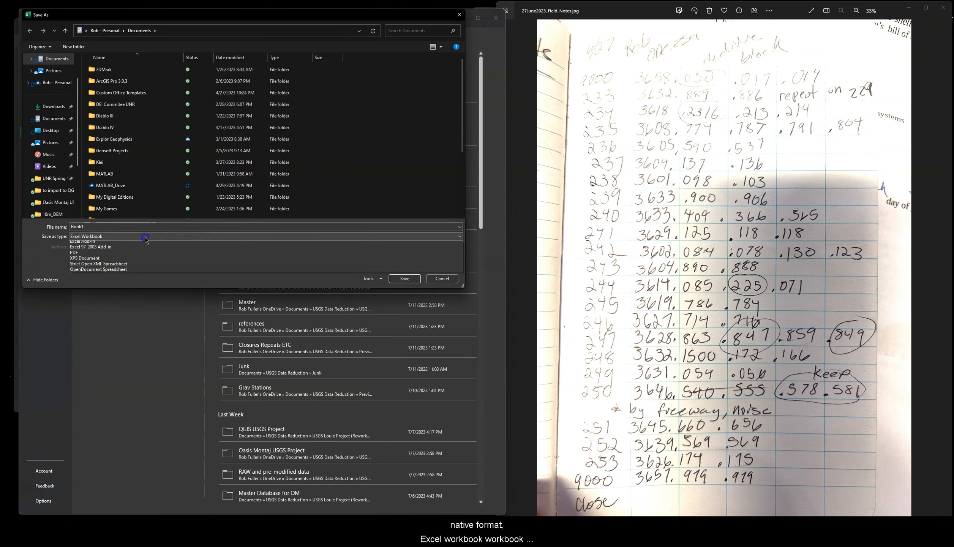
left_click(145, 244)
left_click(139, 238)
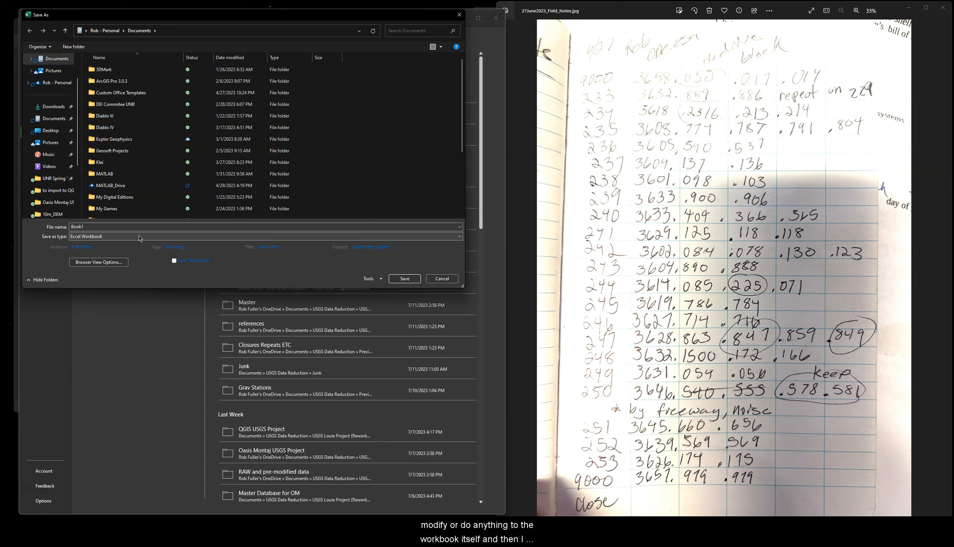
left_click(139, 236)
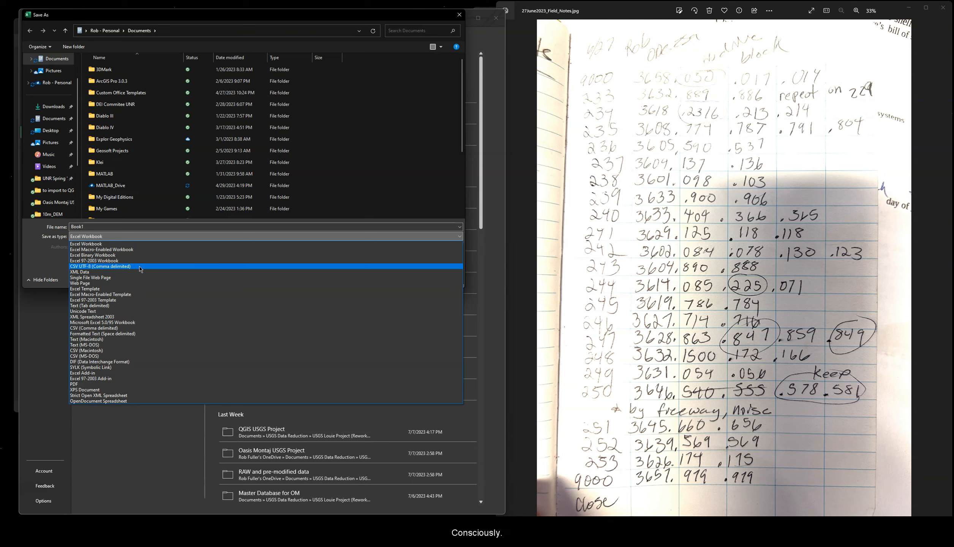
left_click(40, 254)
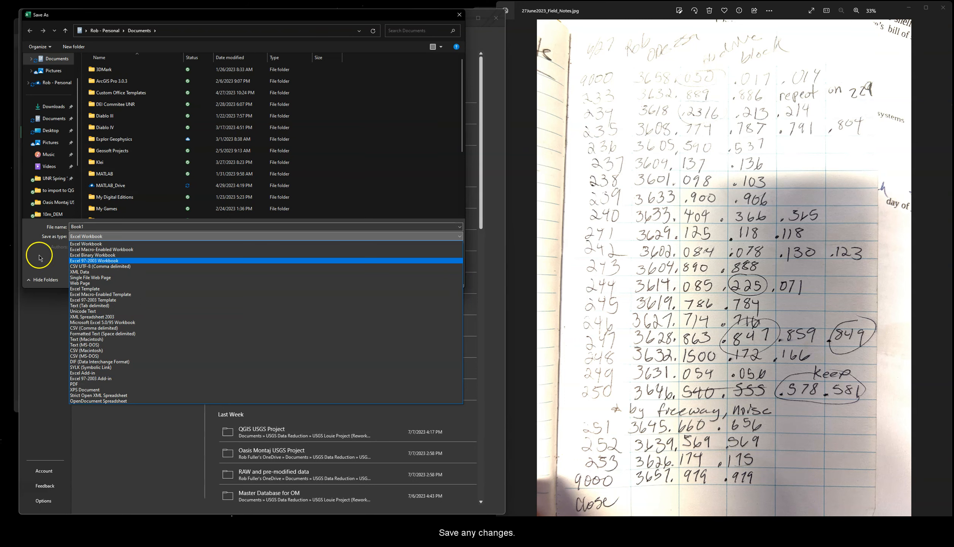
Step: Cancel the Save As dialog without saving, return to the sheet, and close Book1
left_click_drag(162, 17, 163, 28)
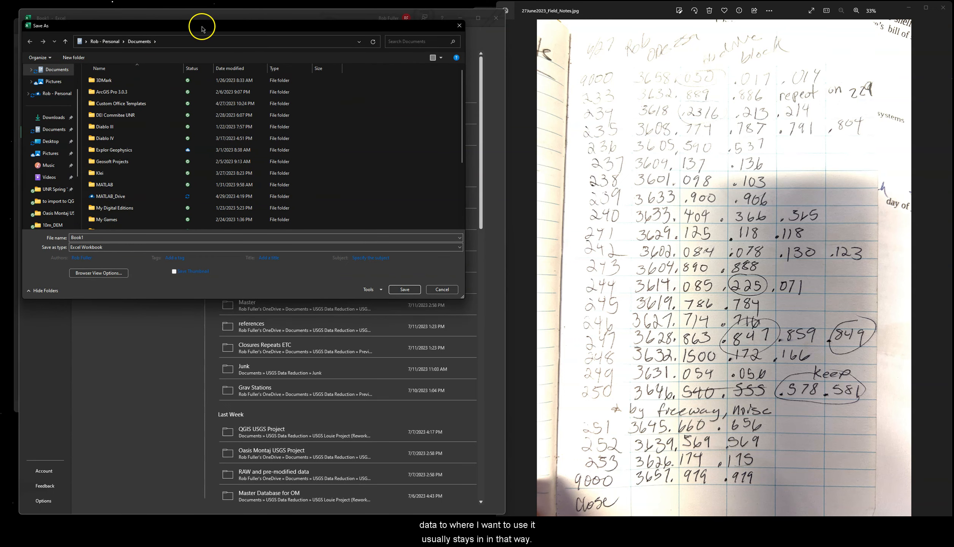
left_click_drag(201, 30, 201, 36)
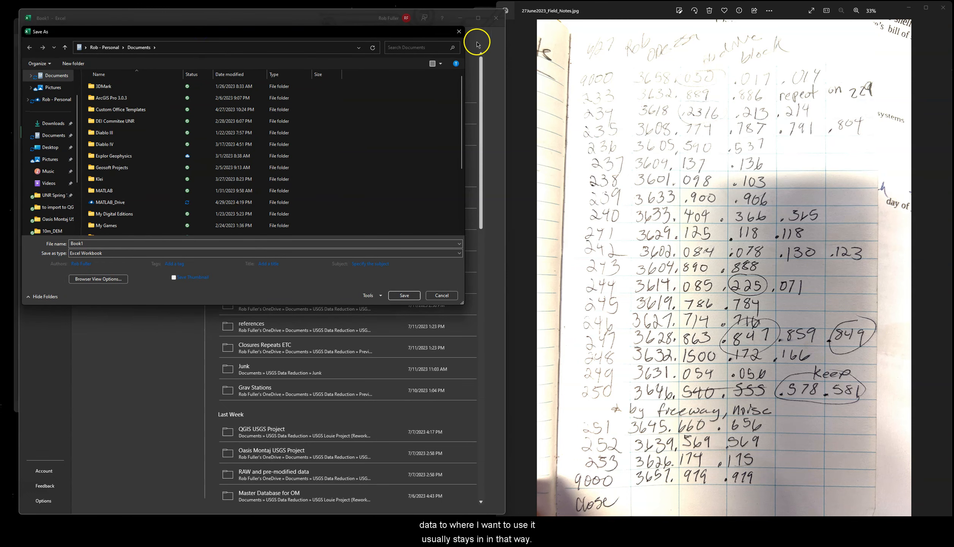
left_click(459, 32)
left_click(28, 34)
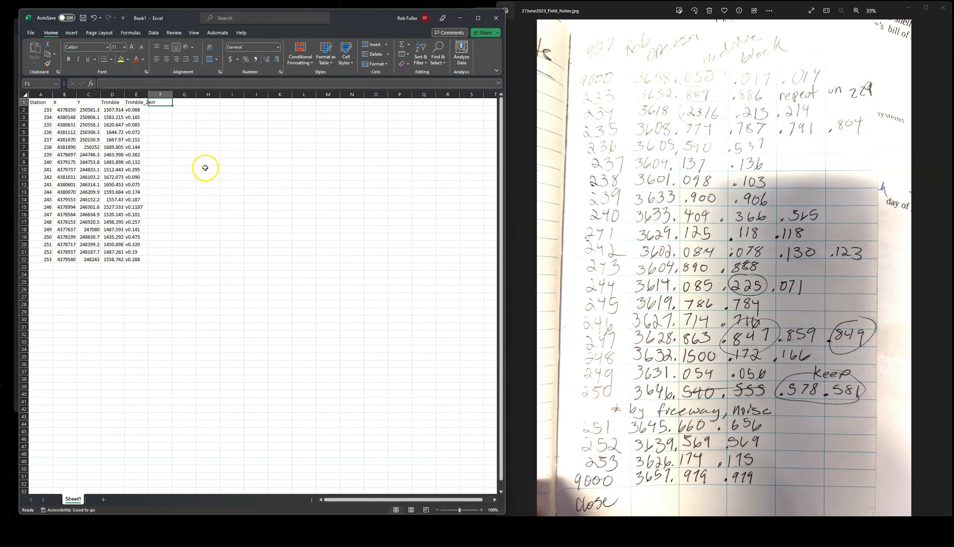
left_click(496, 18)
Step: Discard Book1 unsaved, close Notepad's blank Untitled tab, and enlarge and reposition the window
left_click(288, 307)
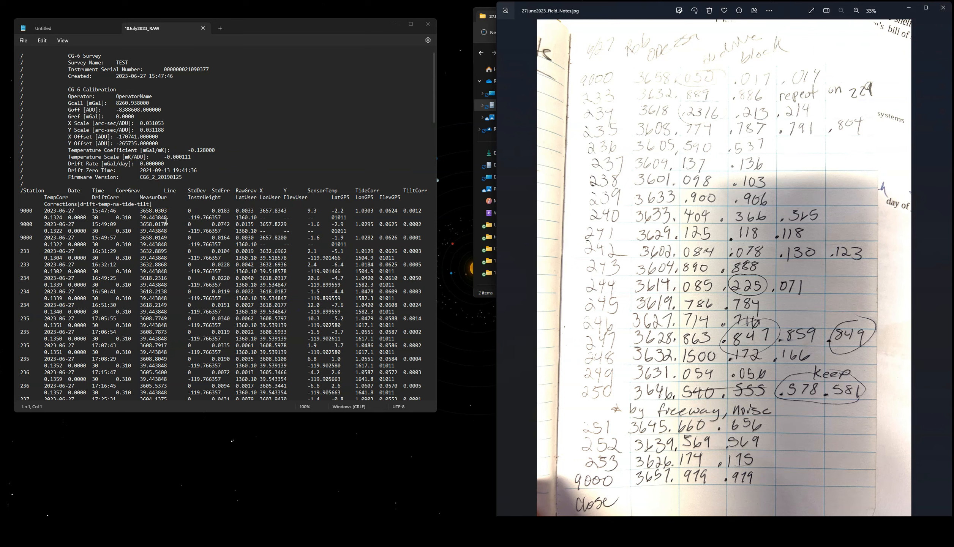
left_click(76, 27)
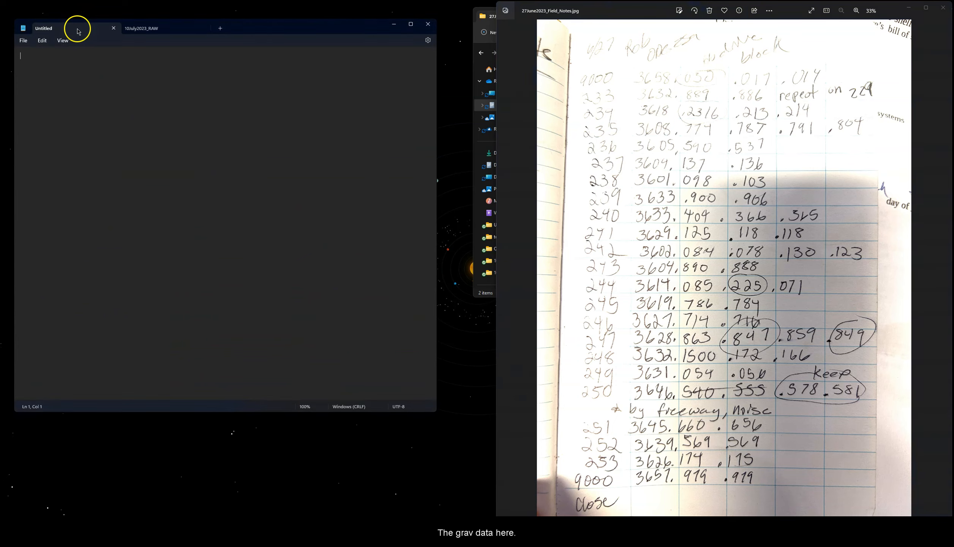
left_click(113, 28)
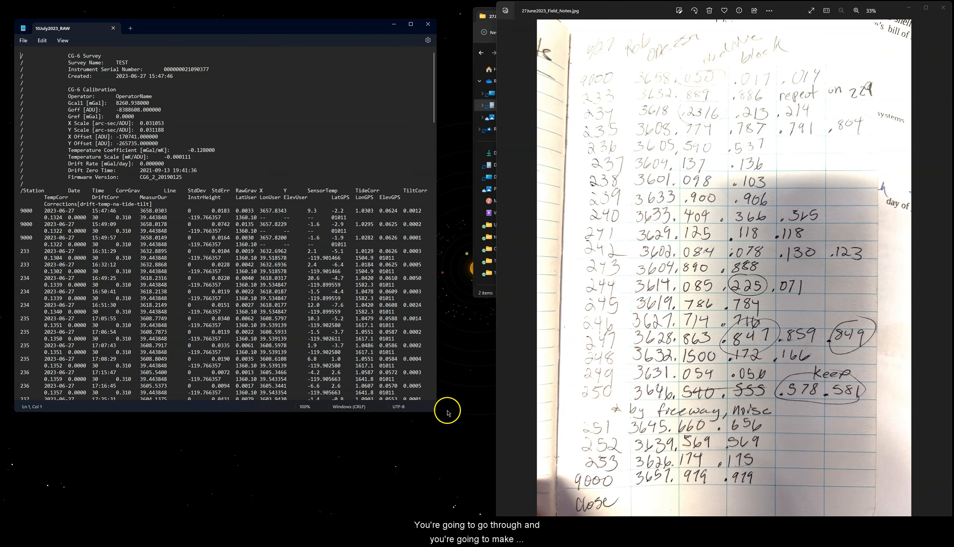
left_click_drag(437, 414, 921, 509)
left_click_drag(406, 31, 405, 17)
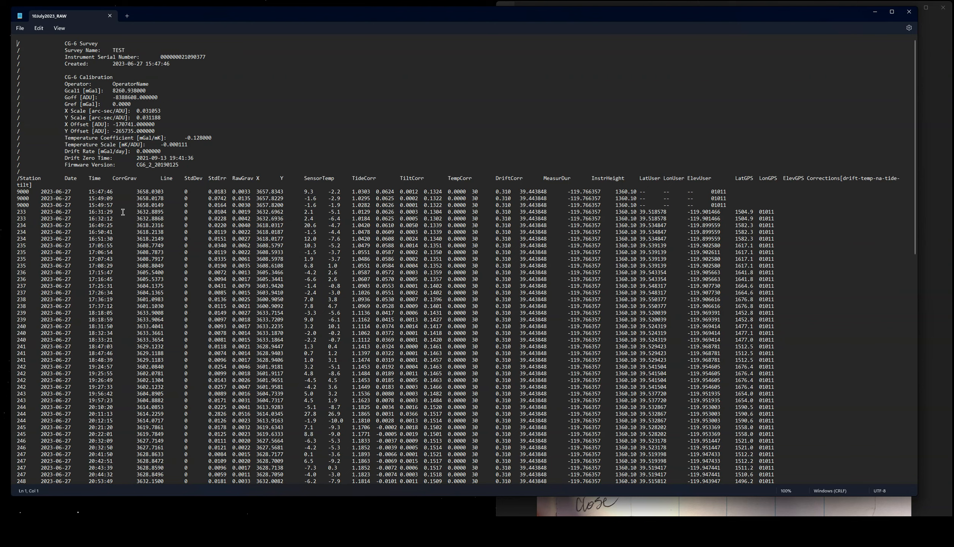
left_click_drag(113, 178, 142, 186)
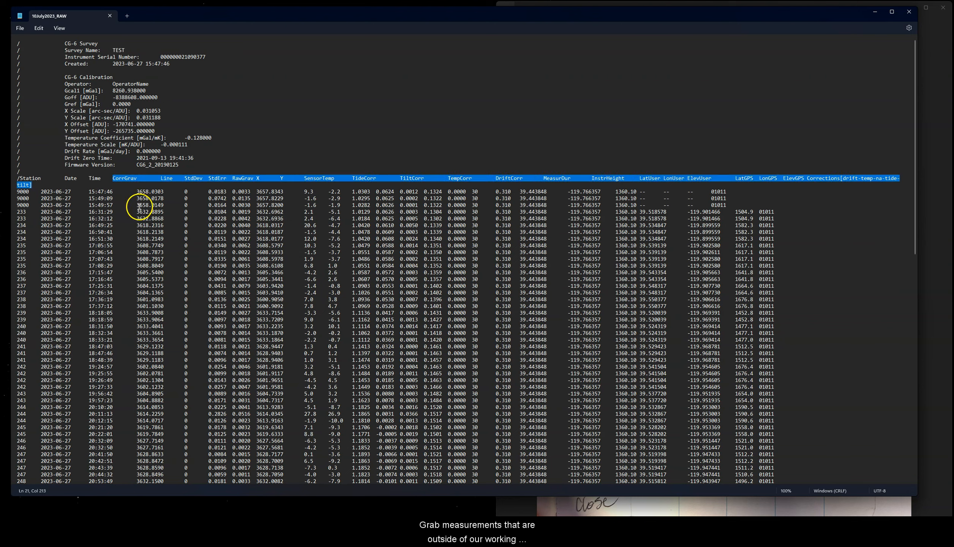
left_click_drag(137, 212, 156, 218)
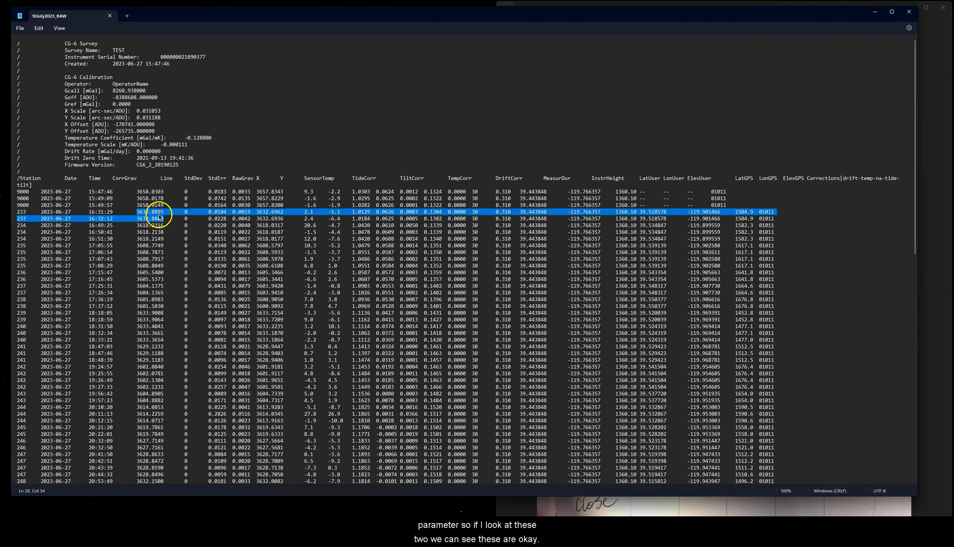
scroll(134, 326, "down", 5)
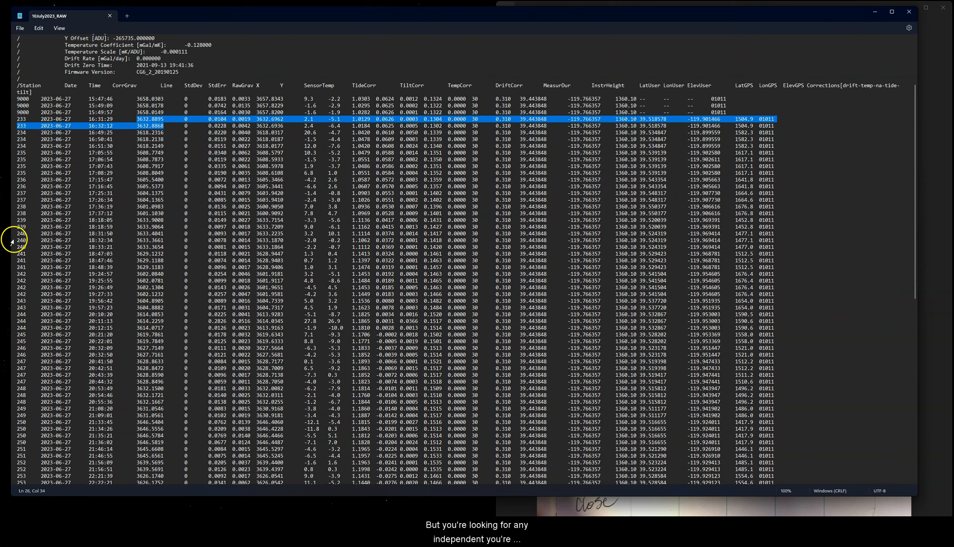
left_click_drag(17, 233, 780, 245)
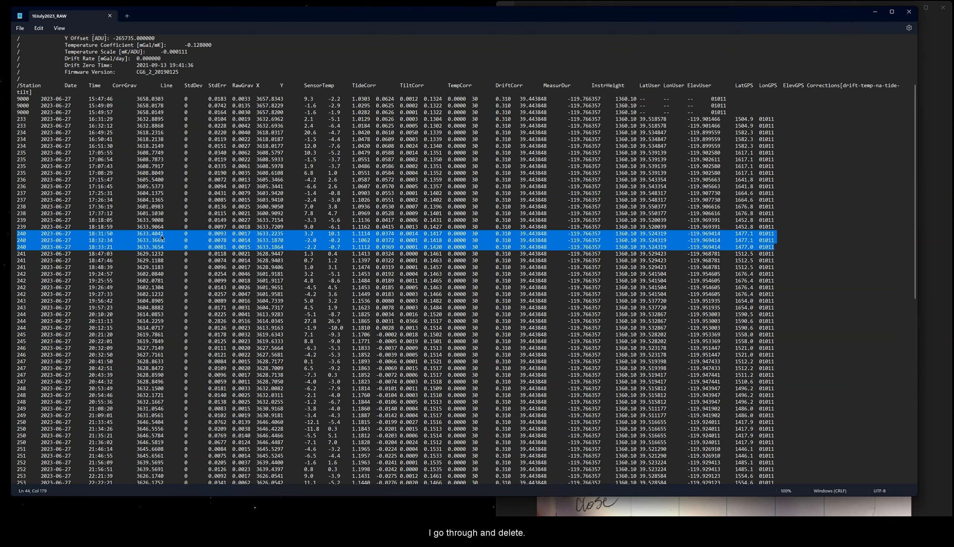
Step: Highlight the station 240 reading and the four repeated 242 readings, then bring up the field-notes photo
left_click(163, 235)
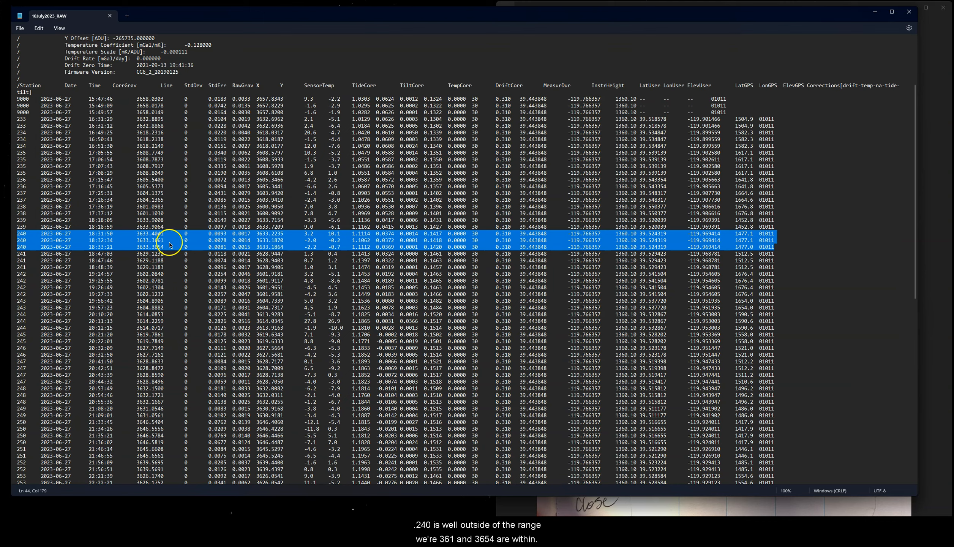
left_click(170, 246)
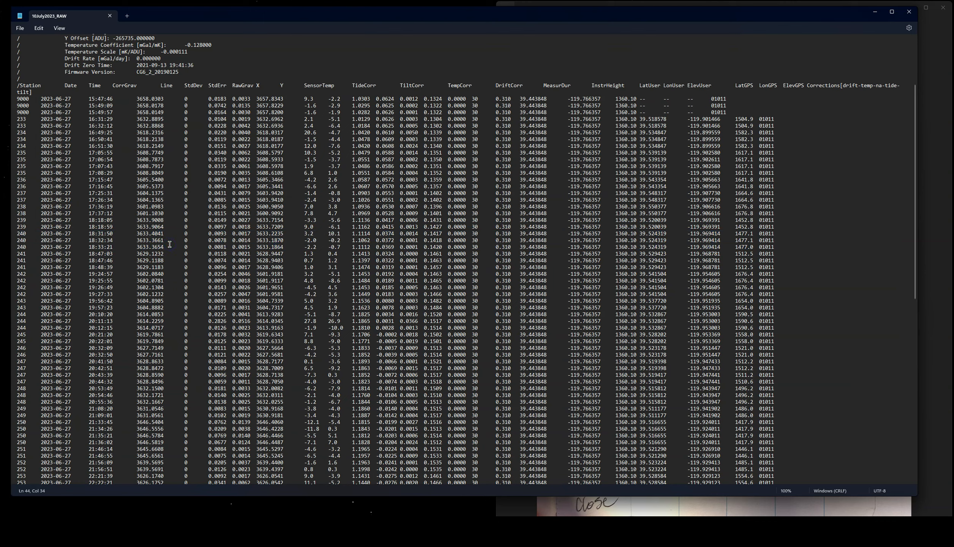
left_click_drag(17, 233, 781, 230)
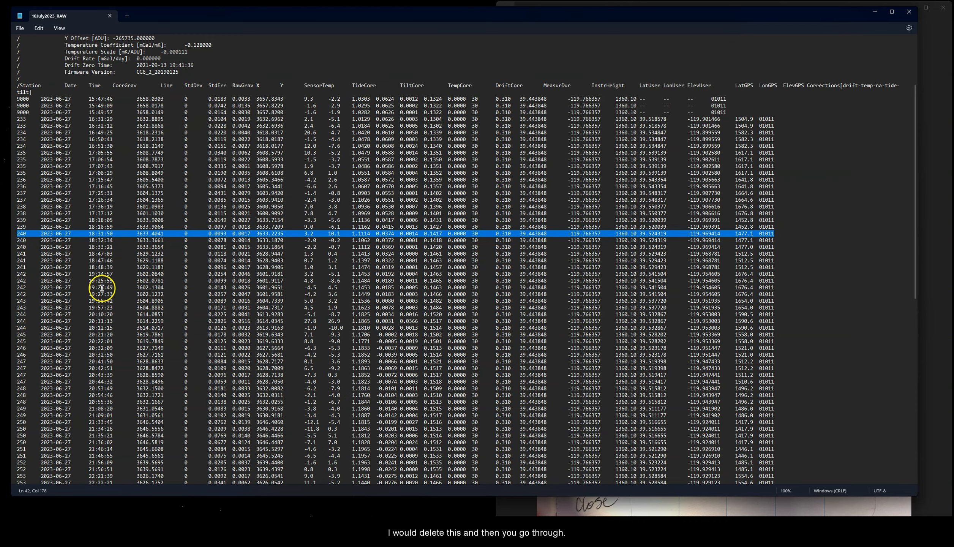
scroll(95, 285, "down", 2)
left_click_drag(17, 233, 781, 254)
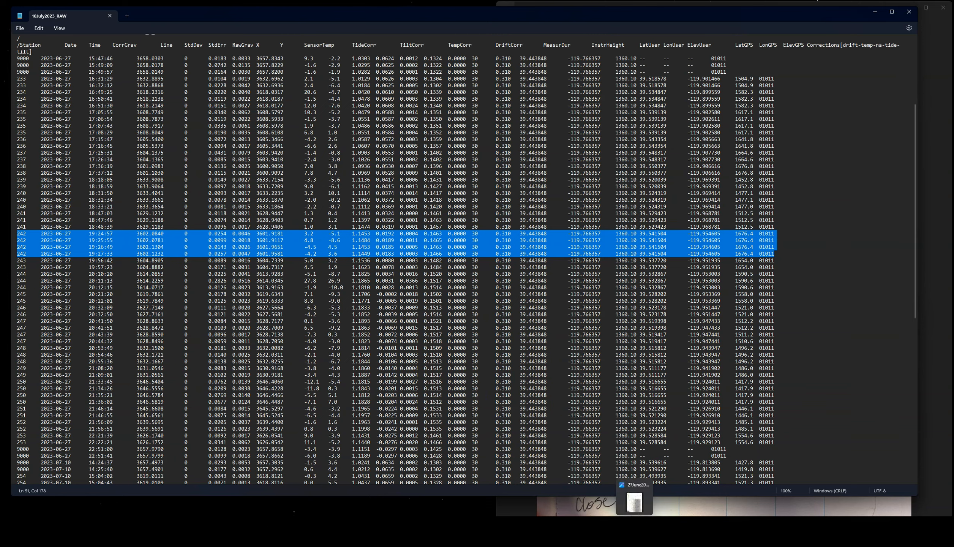
left_click(635, 505)
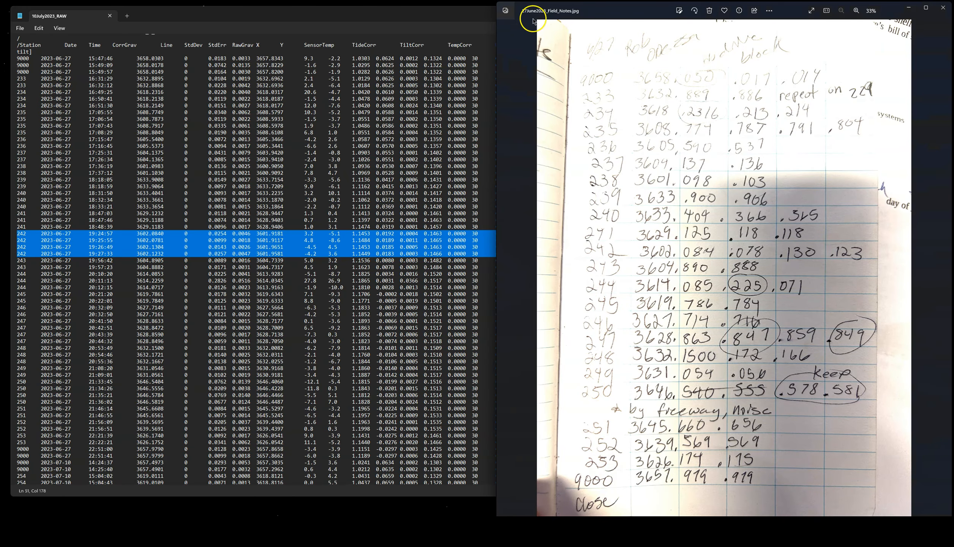
Step: Close the photo, browse Field Notes to the 12June2023 folder, then close Explorer and deselect
left_click(943, 8)
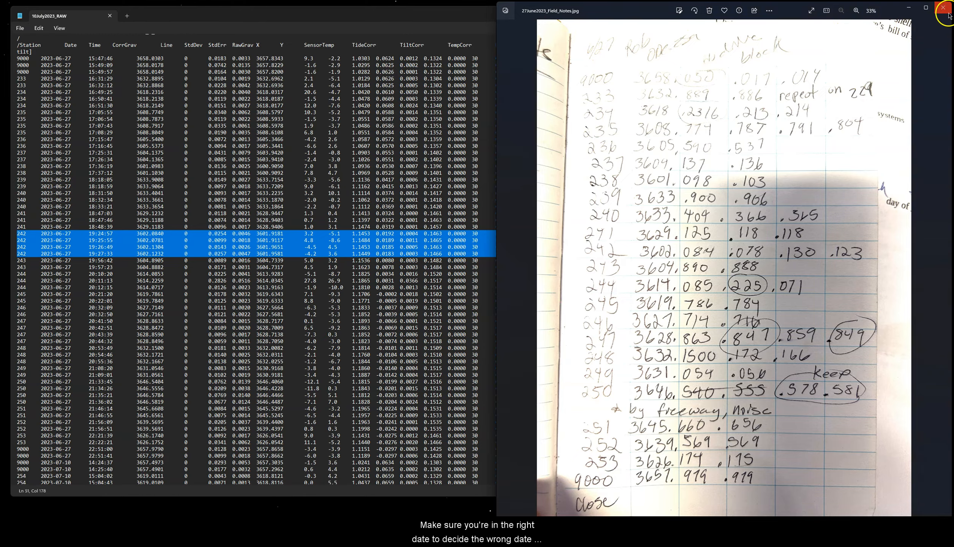
left_click(930, 38)
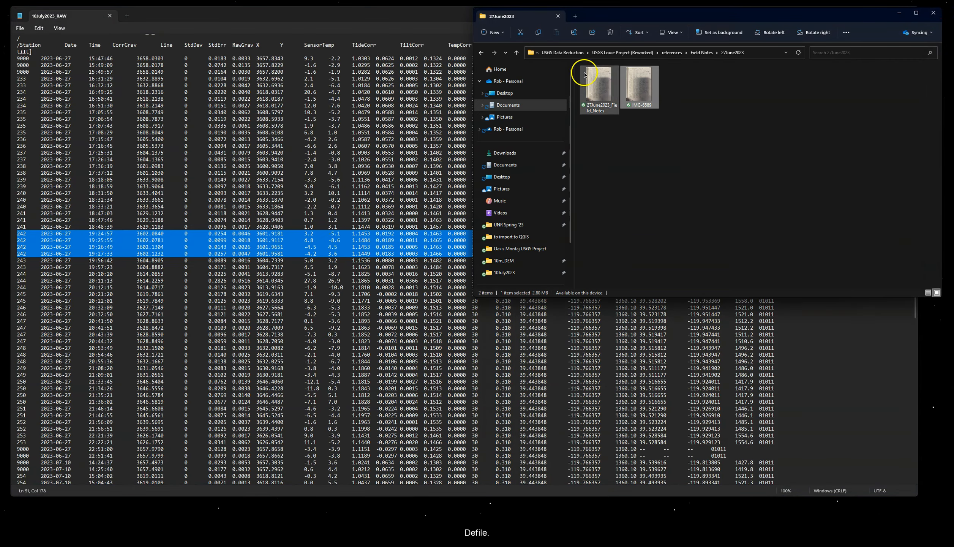
left_click(517, 53)
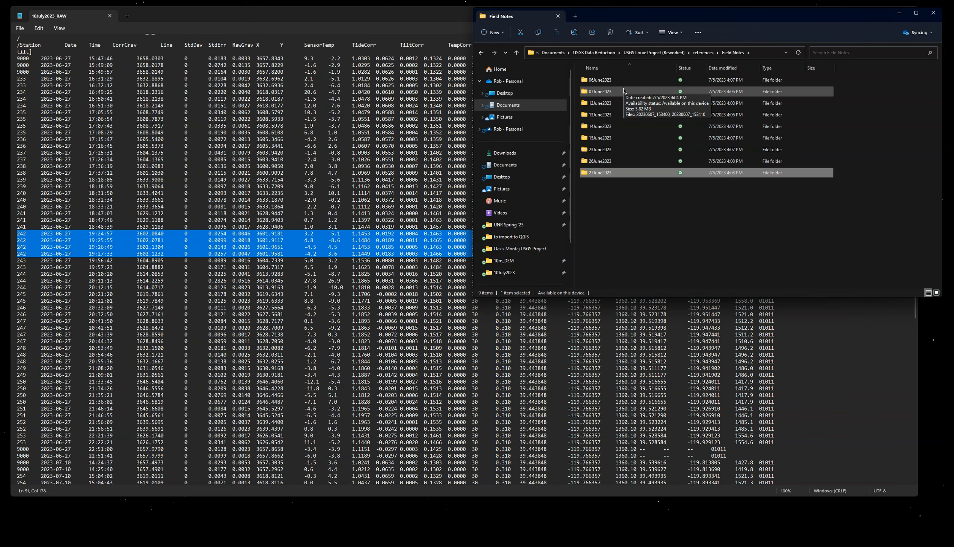
left_click(516, 52)
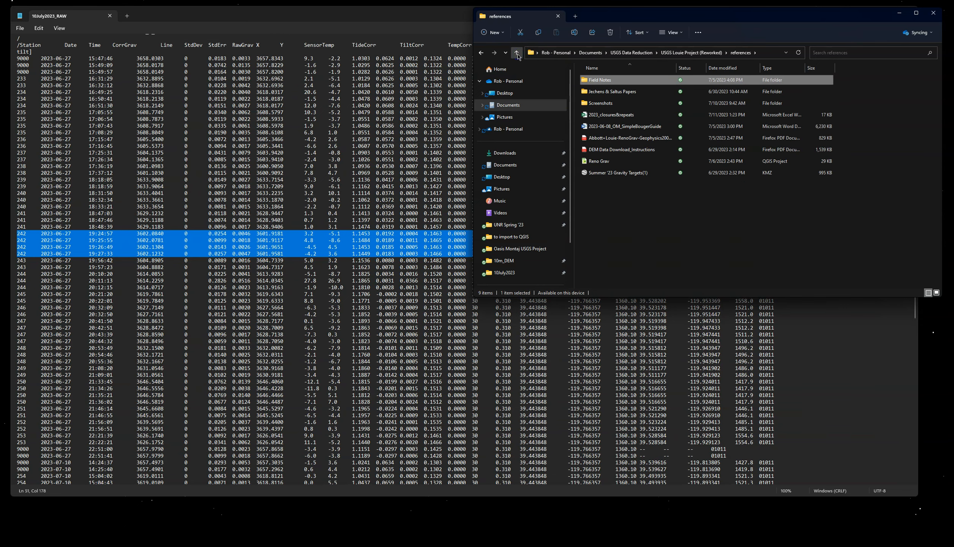
double_click(616, 81)
left_click(616, 104)
double_click(616, 103)
left_click(617, 80)
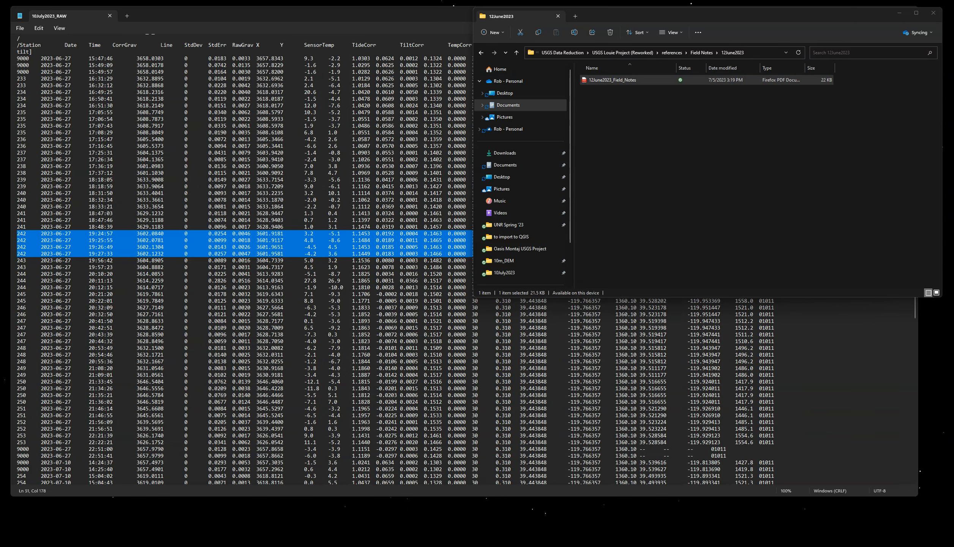
left_click(933, 13)
left_click(41, 247)
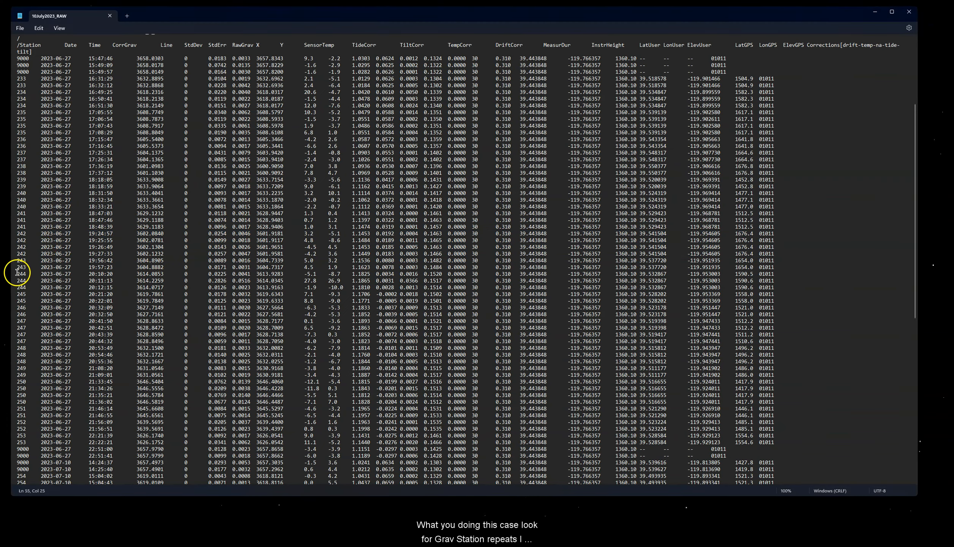
left_click_drag(17, 273, 34, 287)
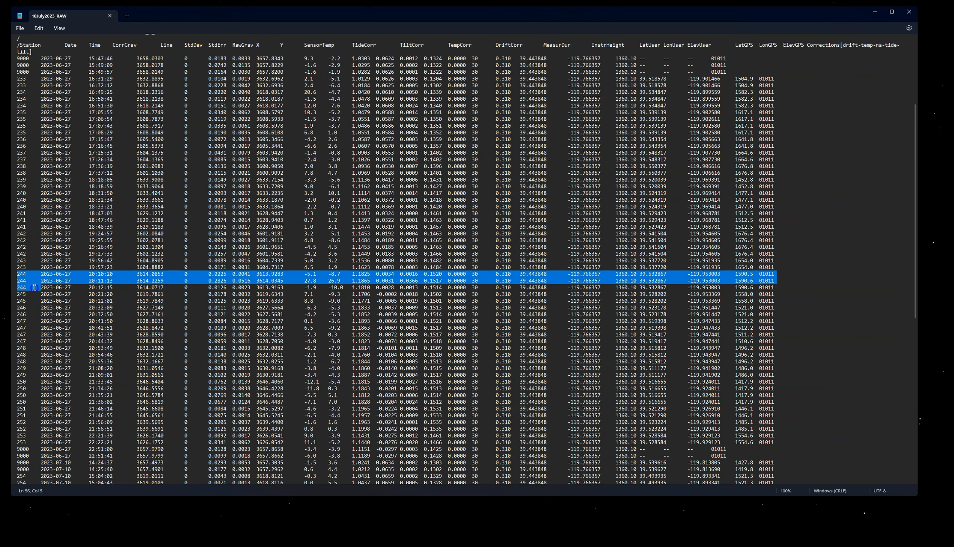
left_click(35, 147)
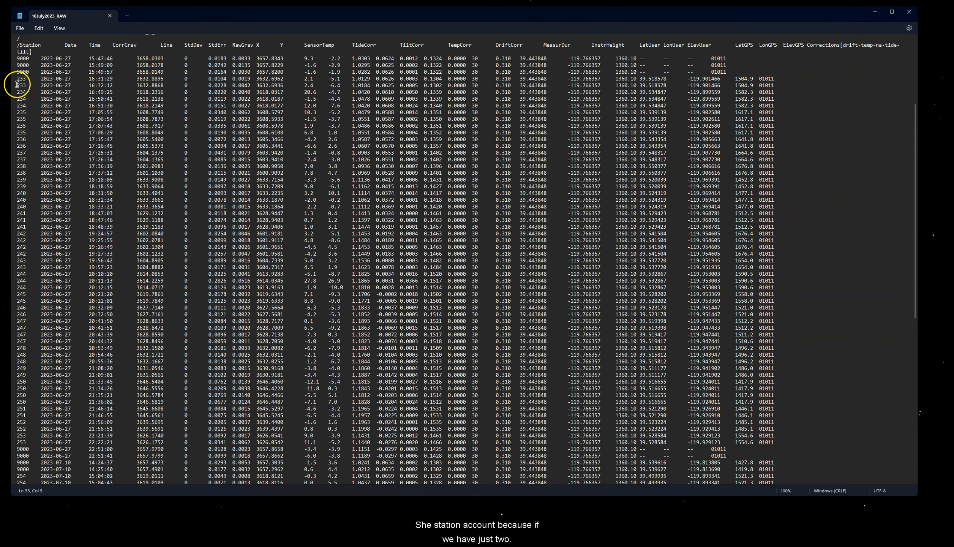
left_click_drag(17, 78, 291, 85)
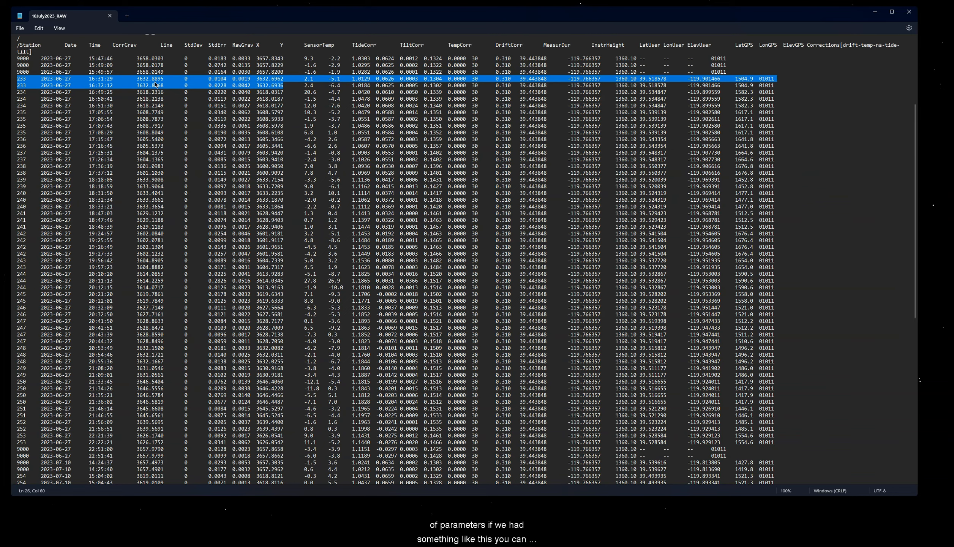
left_click_drag(17, 112, 194, 130)
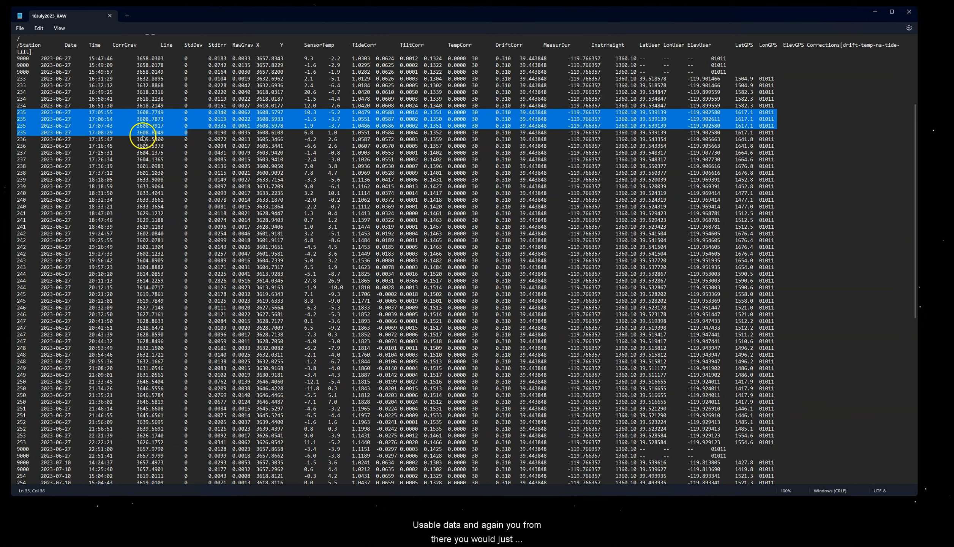
left_click(138, 174)
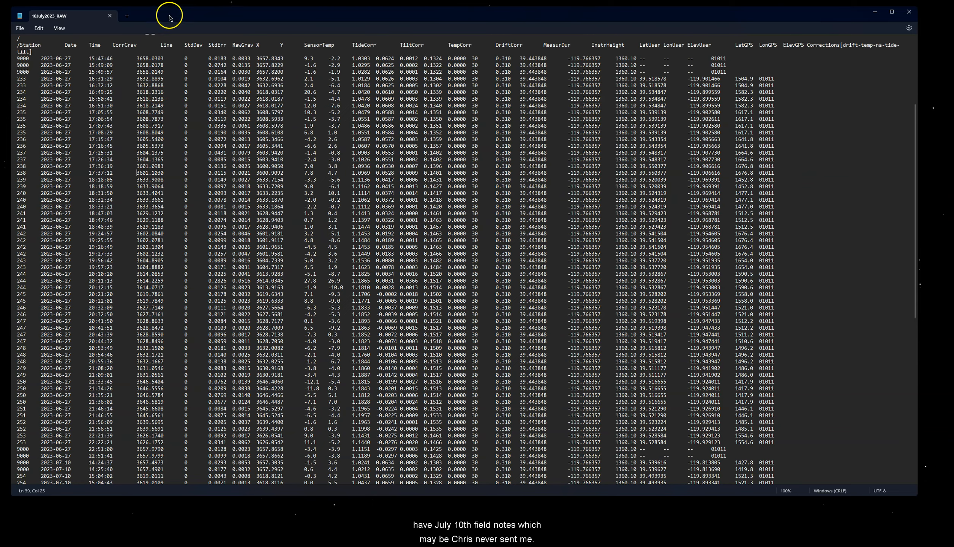
left_click_drag(174, 17, 175, 20)
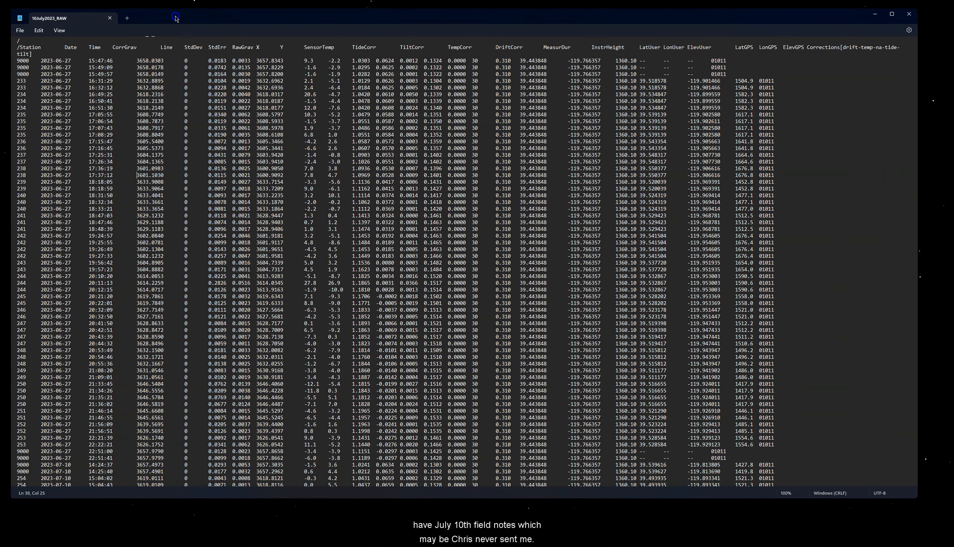